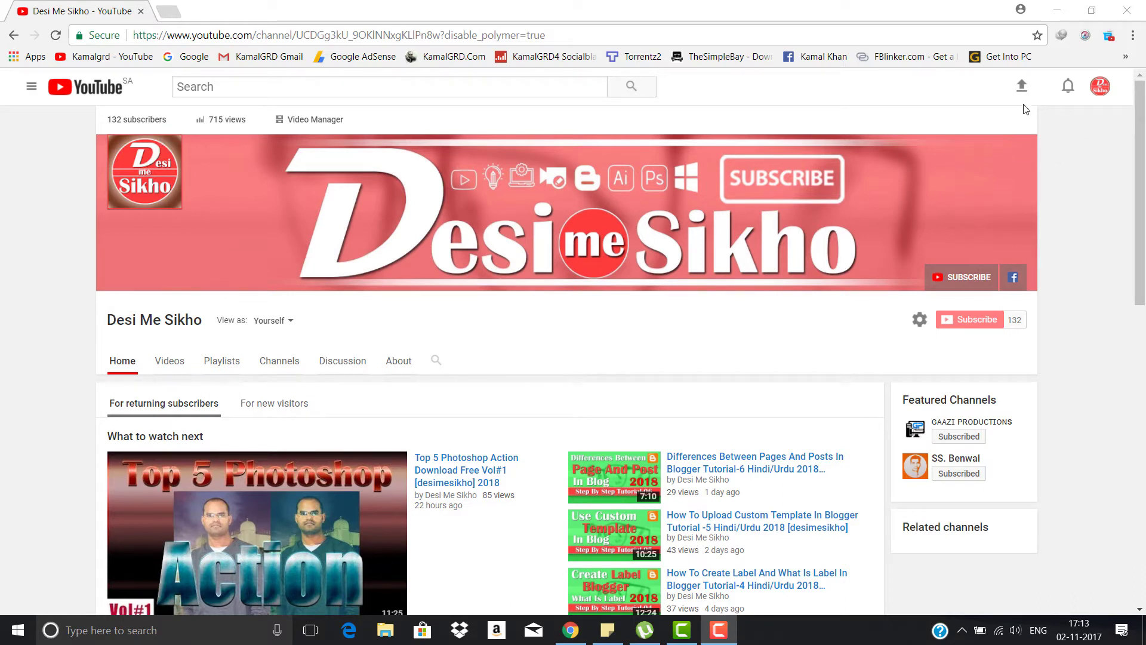
pyautogui.click(1057, 10)
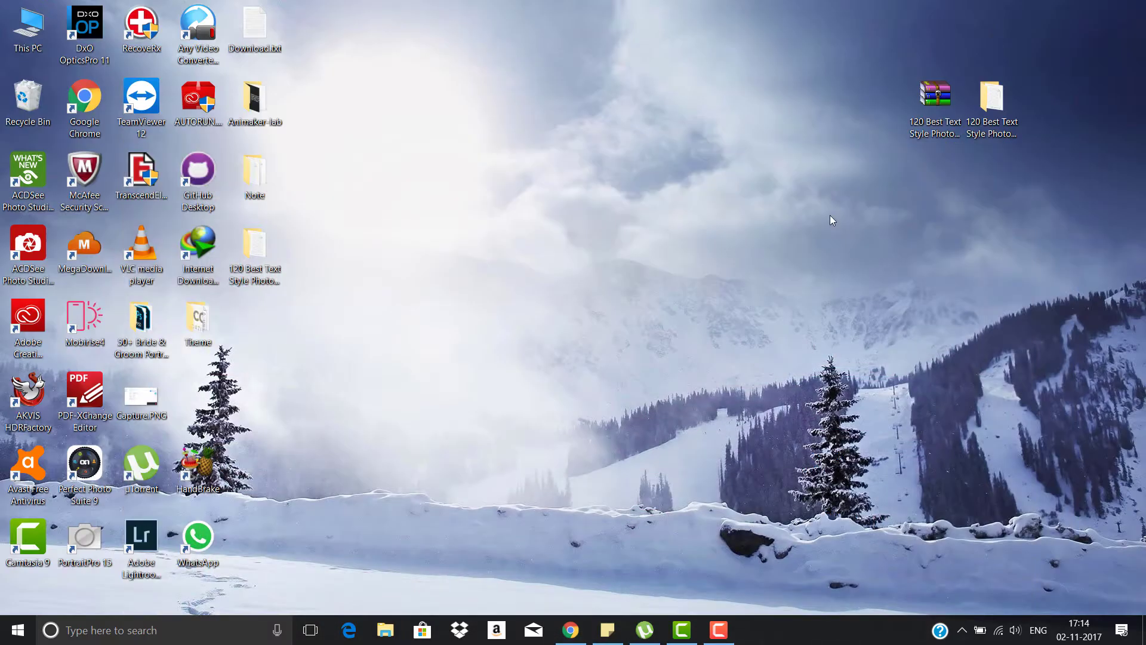
pyautogui.rightClick(830, 215)
pyautogui.click(854, 262)
pyautogui.moveTo(1015, 245)
pyautogui.mouseDown()
pyautogui.moveTo(883, 116)
pyautogui.moveTo(825, 124)
pyautogui.mouseUp()
pyautogui.click(939, 124)
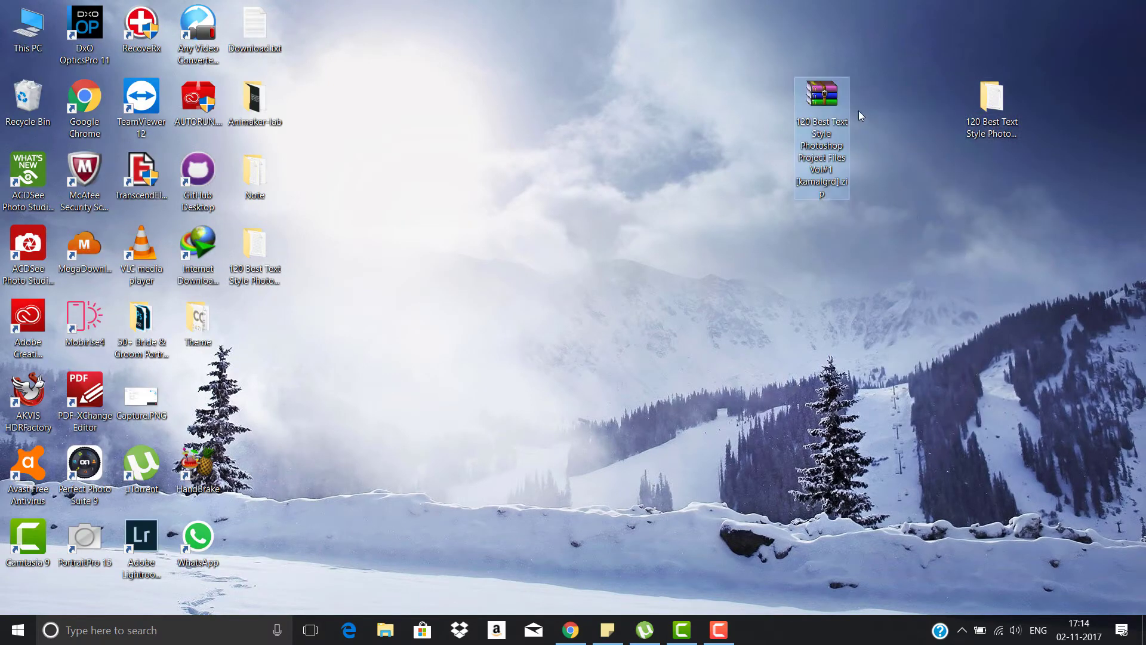
pyautogui.rightClick(816, 138)
pyautogui.click(830, 502)
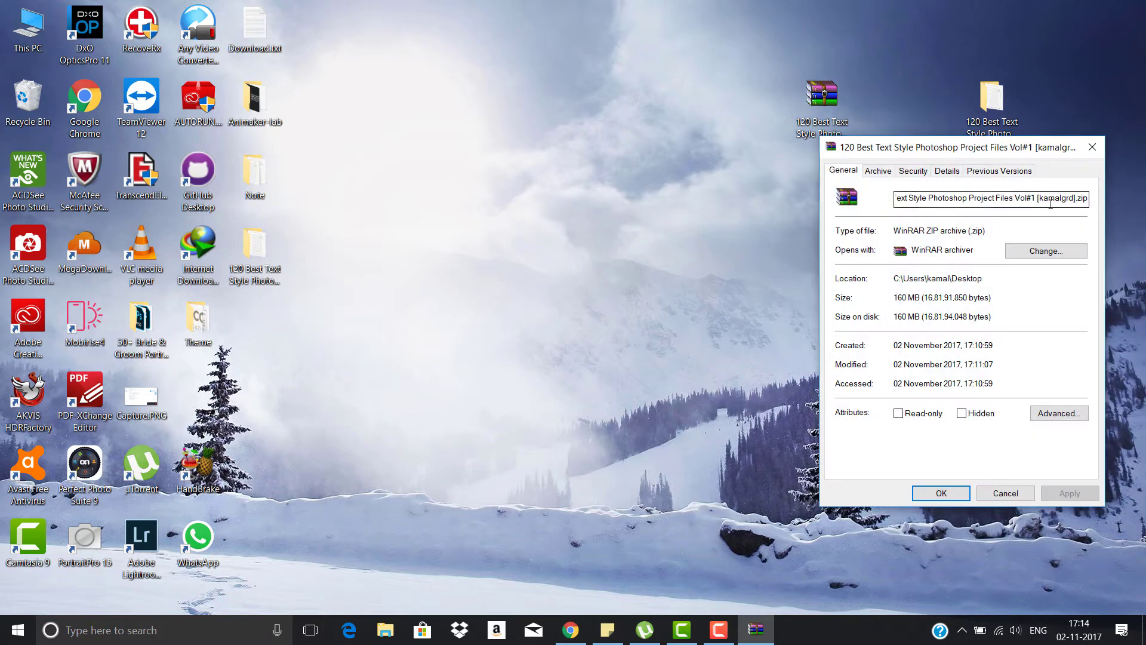
pyautogui.click(1092, 149)
pyautogui.rightClick(824, 220)
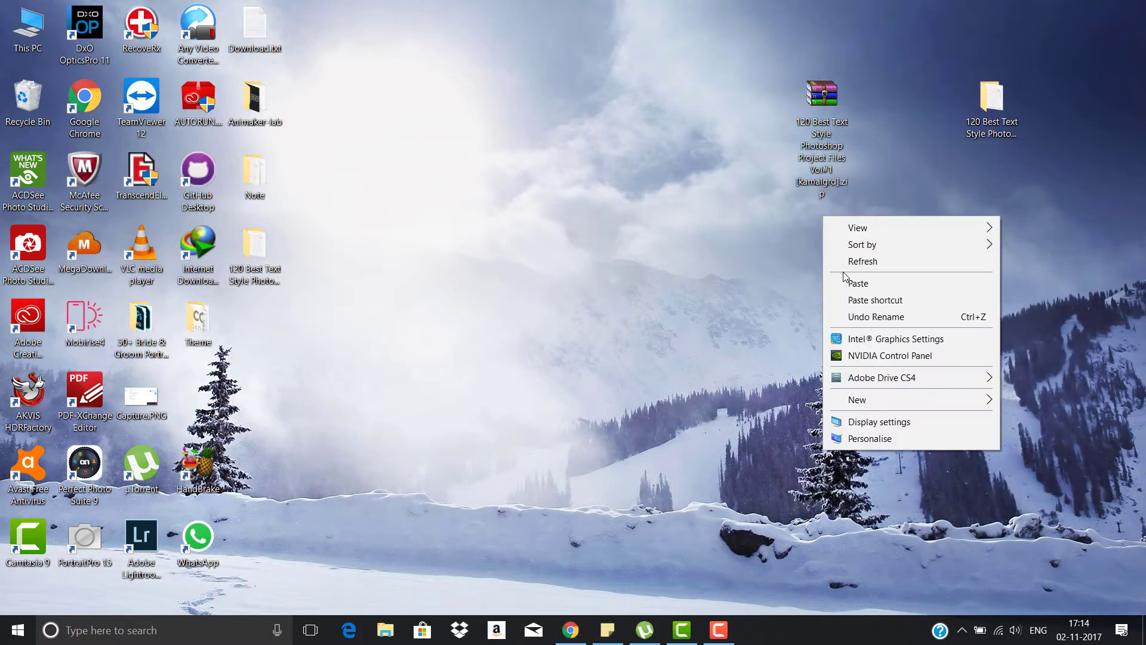
pyautogui.click(860, 261)
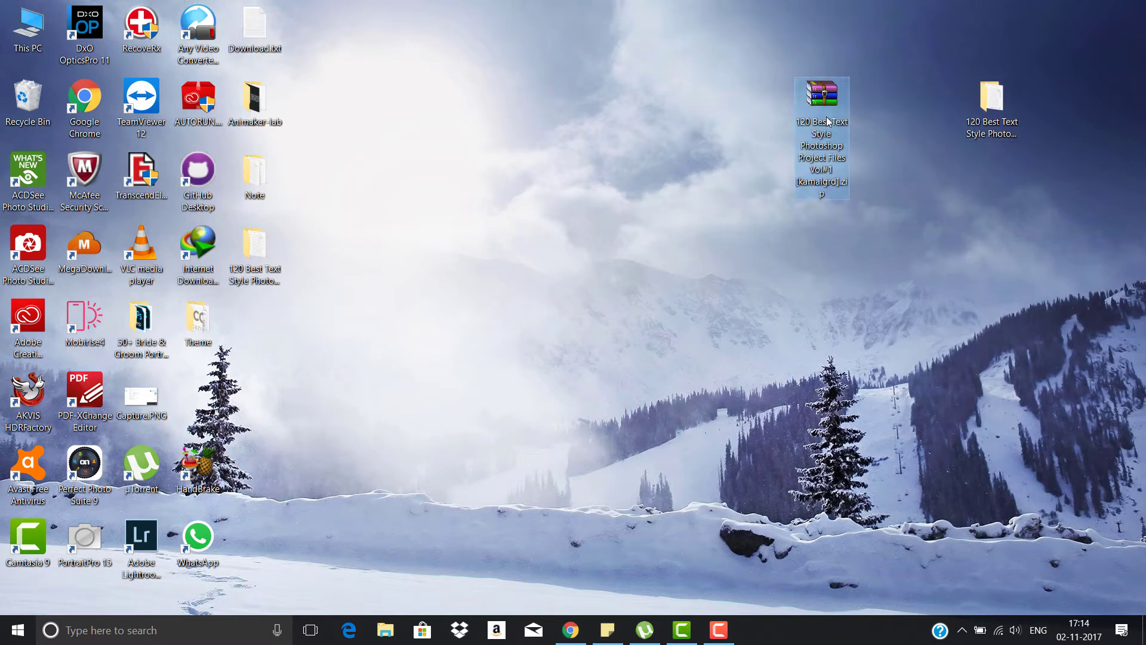
pyautogui.rightClick(824, 119)
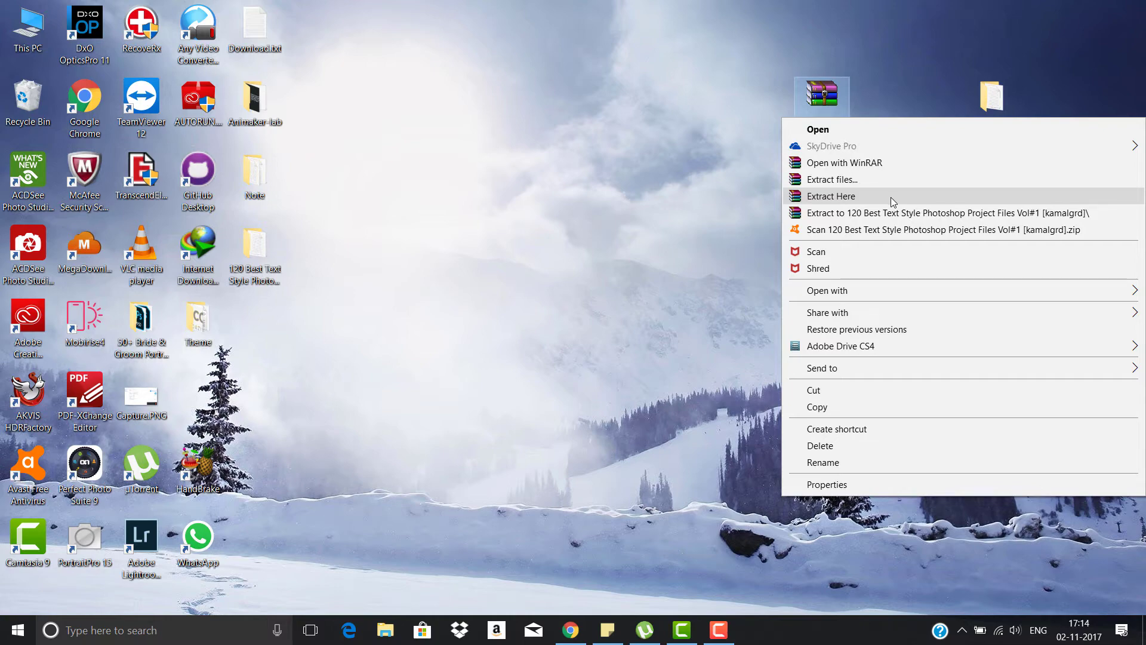
# - Dismiss the archive options and open the extracted text-style pack folder on the desktop
pyautogui.click(687, 209)
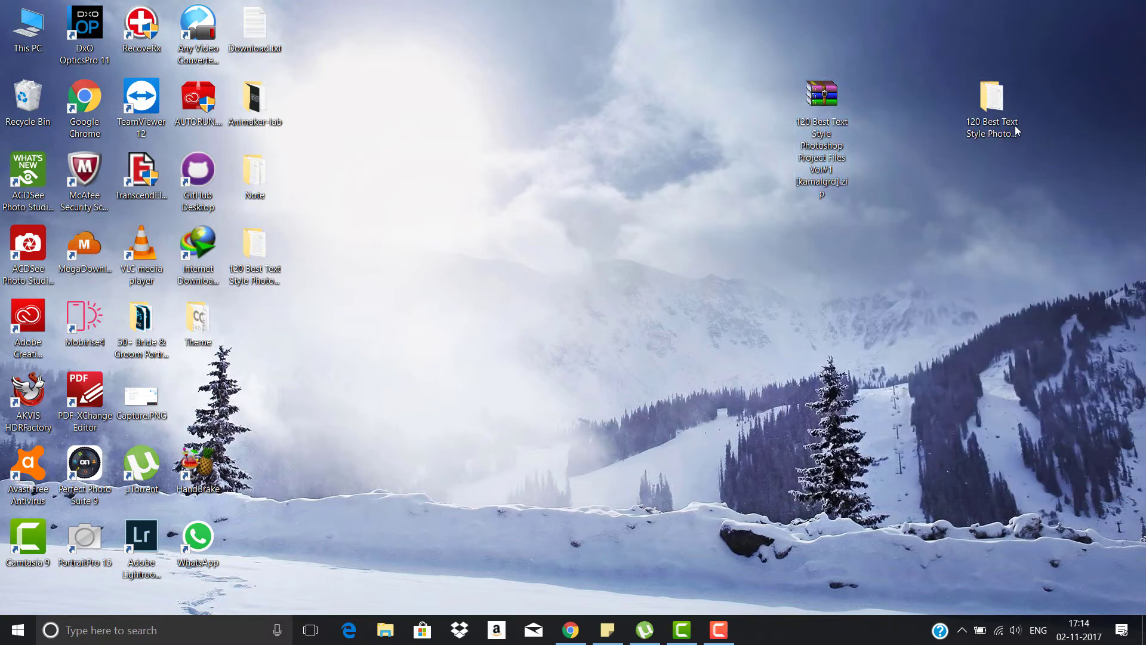
pyautogui.doubleClick(992, 102)
pyautogui.rightClick(538, 322)
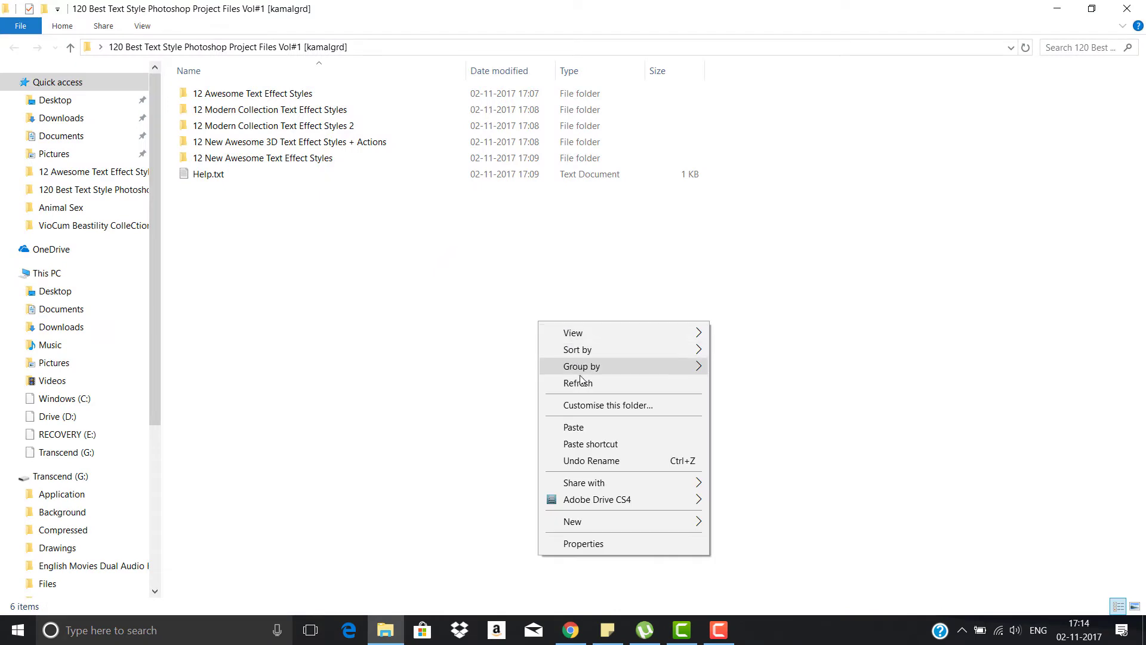
pyautogui.click(579, 383)
# - Look over the five style folders and read the pack's Help.txt notes in Notepad
pyautogui.click(306, 92)
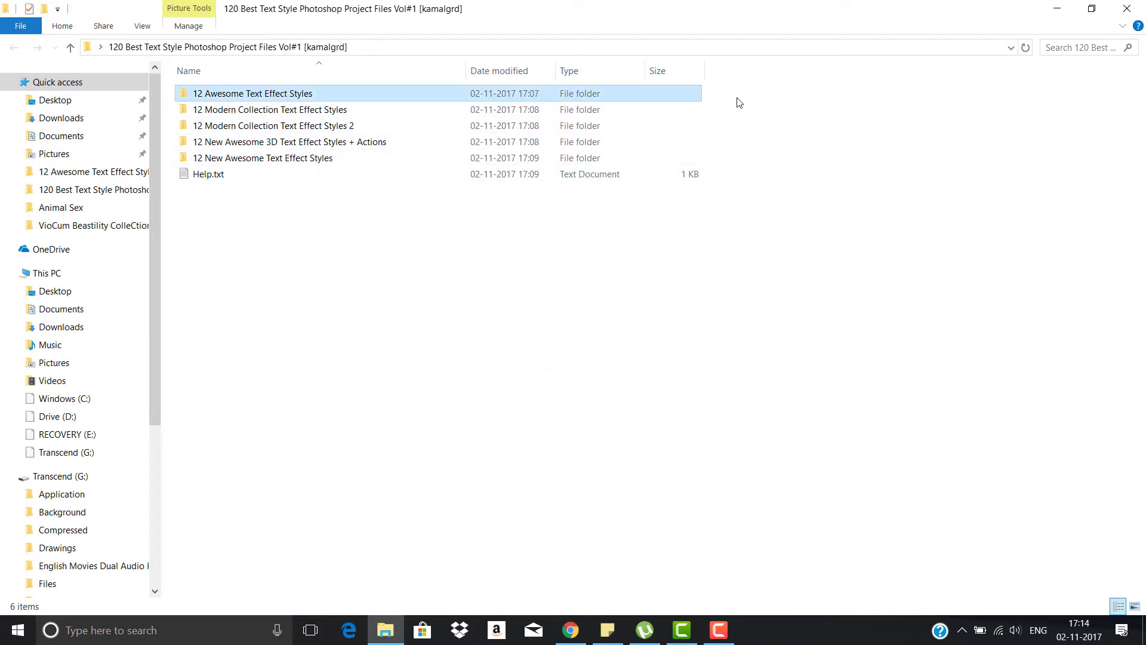
pyautogui.moveTo(739, 103); pyautogui.dragTo(557, 180)
pyautogui.click(208, 98)
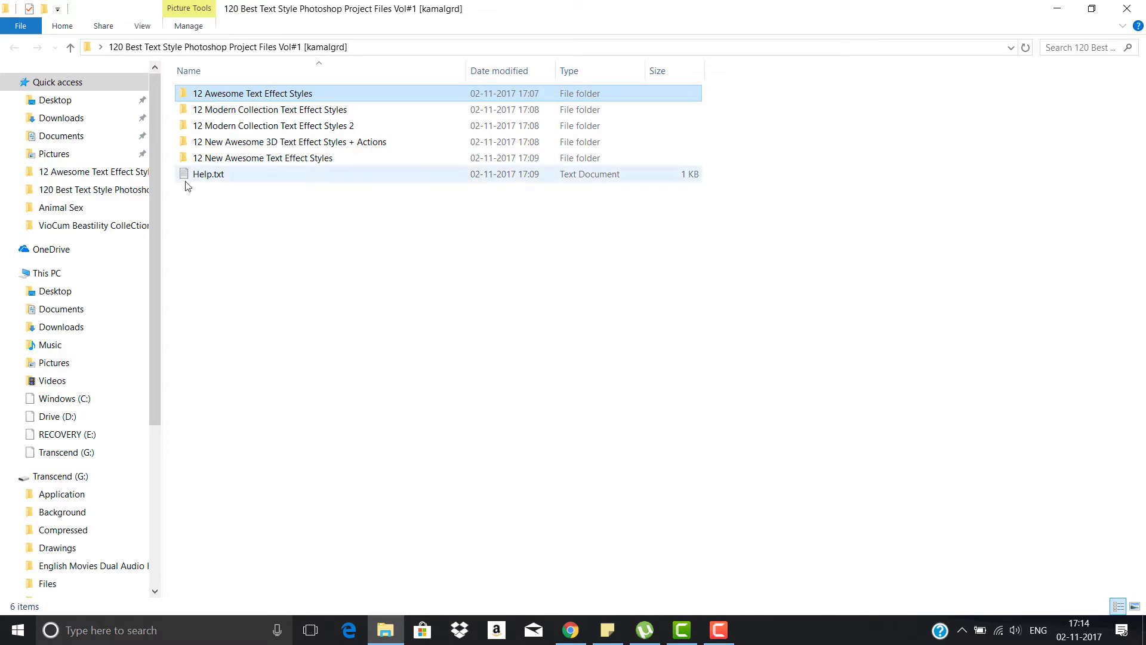
pyautogui.doubleClick(210, 175)
pyautogui.hotkey('ctrl', 'a')
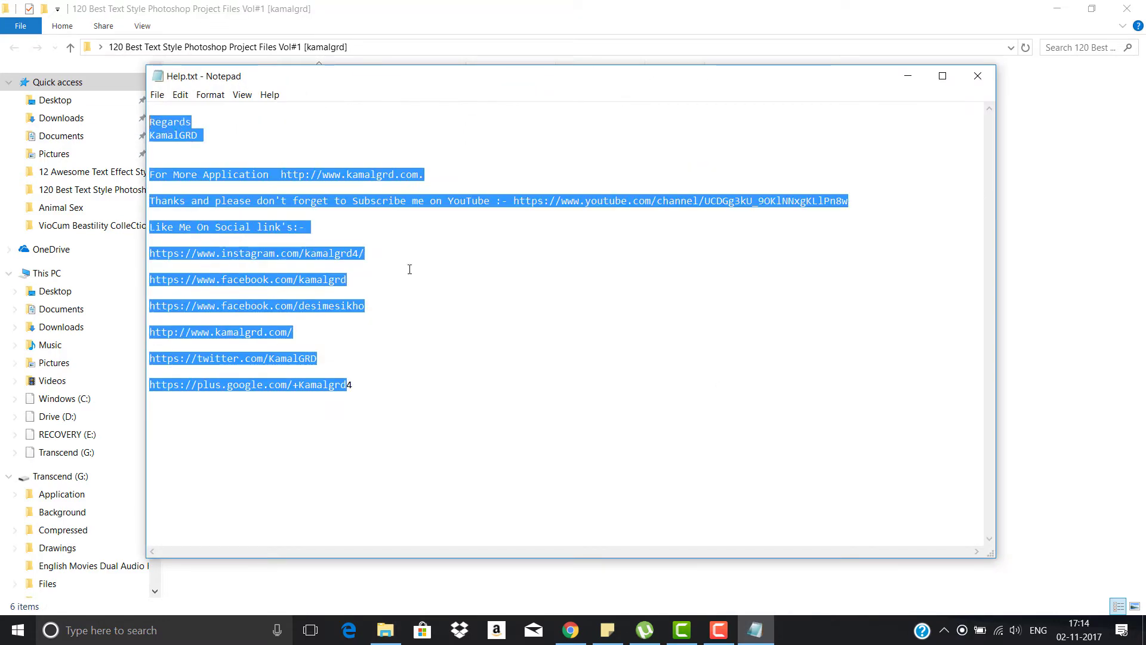
pyautogui.click(978, 76)
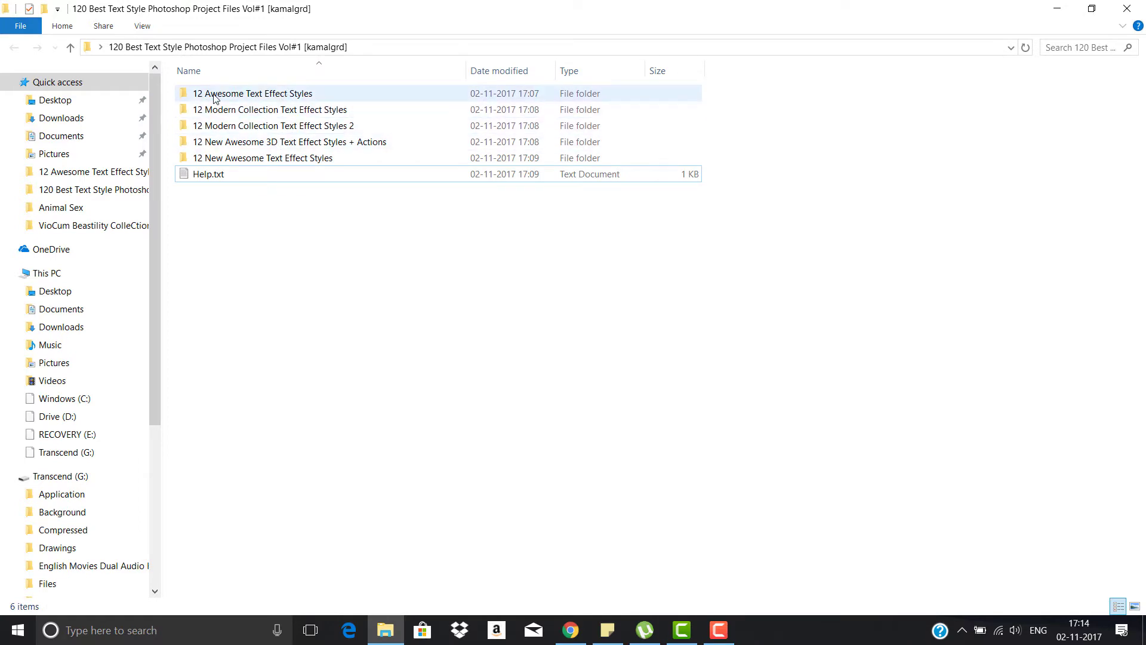
# - Open the 12 Awesome Text Effect Styles folder and look over its .psd and .asl files
pyautogui.doubleClick(284, 99)
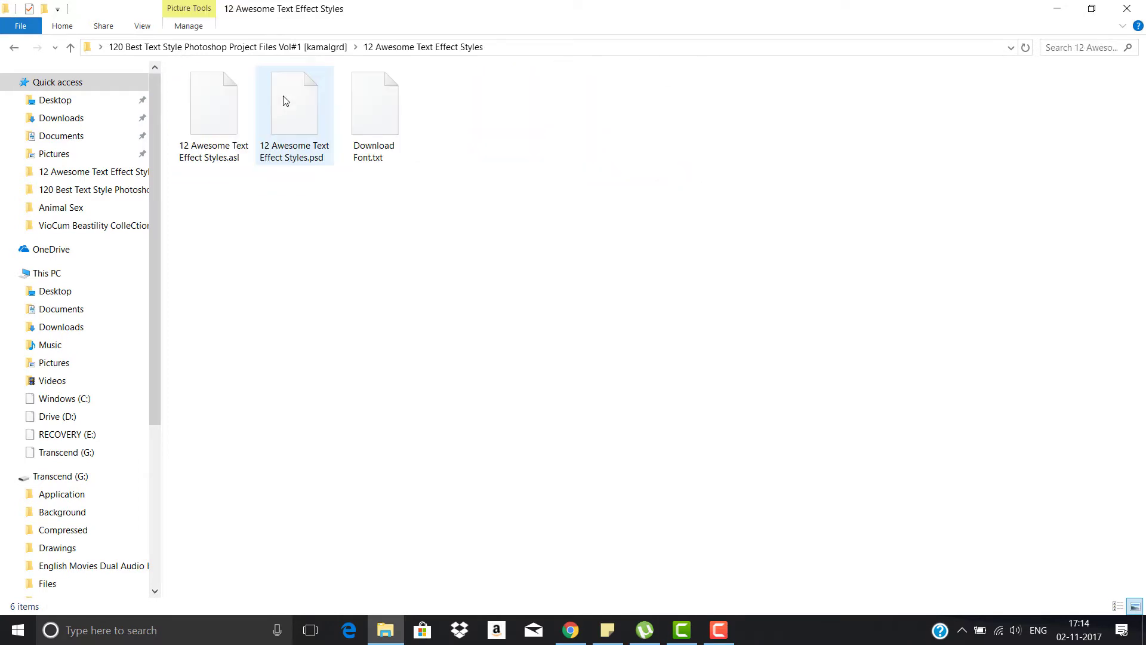
pyautogui.rightClick(272, 227)
pyautogui.click(302, 291)
pyautogui.click(311, 152)
pyautogui.click(212, 156)
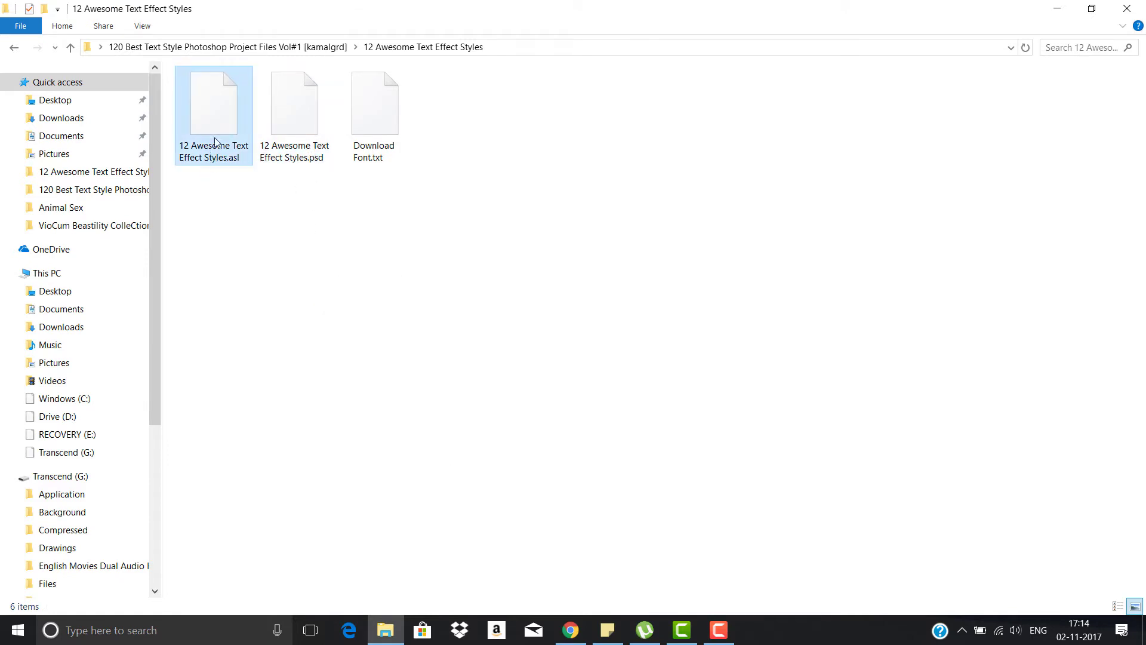
# - Read Download Font.txt, highlighting its font download link, then close it
pyautogui.doubleClick(367, 149)
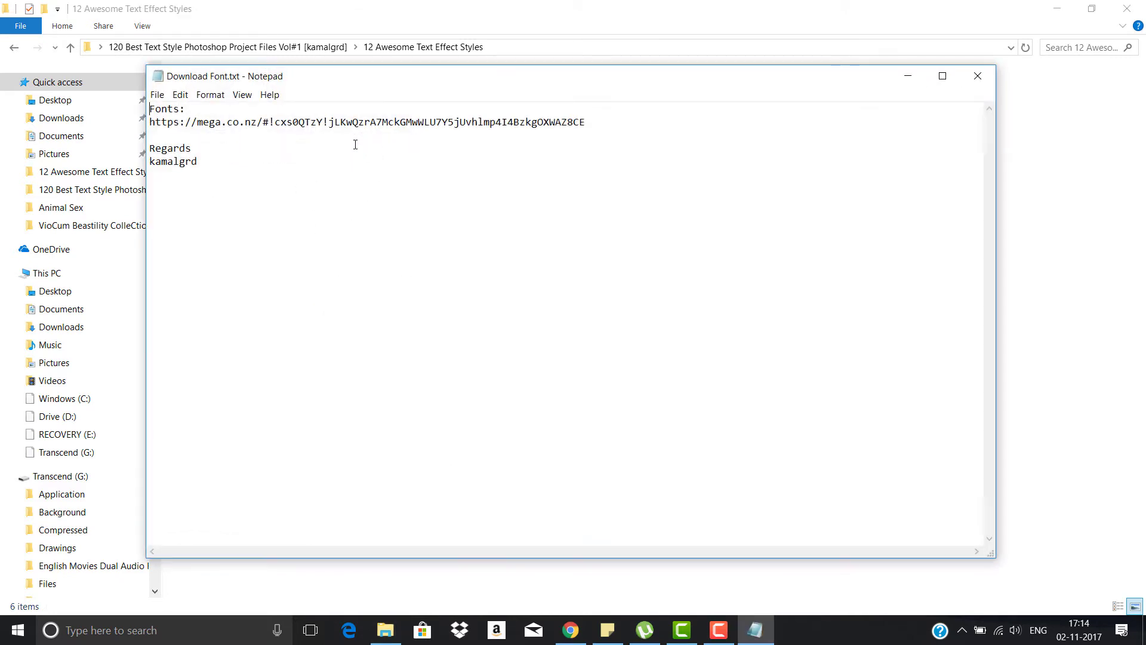
pyautogui.hotkey('ctrl', 'a')
pyautogui.click(266, 180)
pyautogui.moveTo(586, 122); pyautogui.dragTo(111, 122)
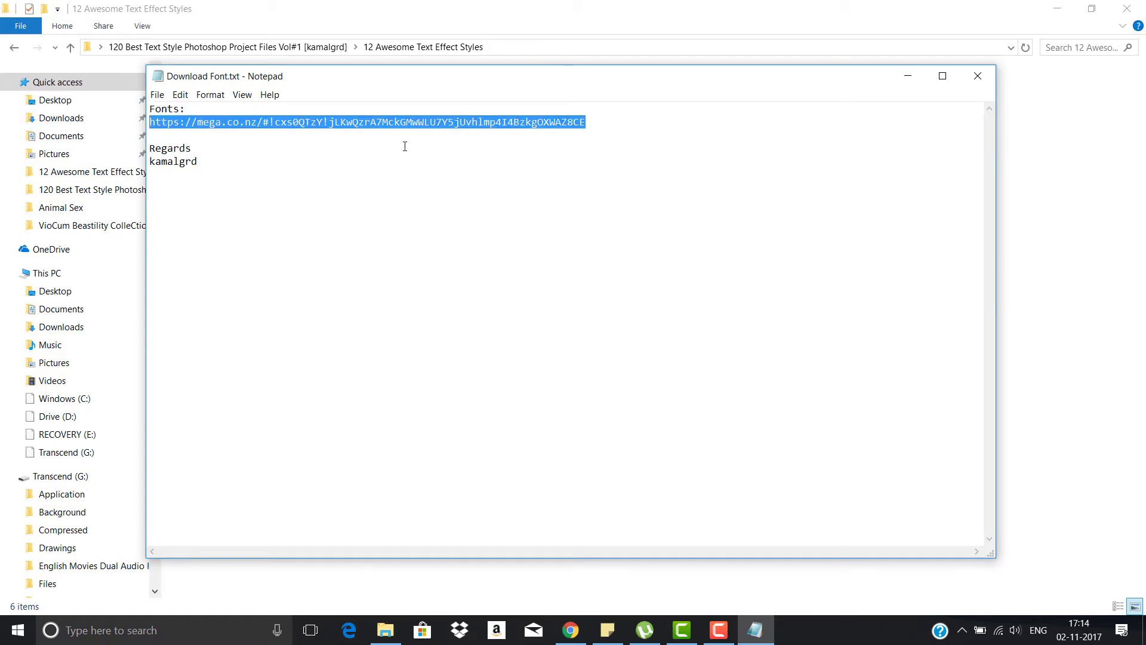
pyautogui.click(978, 75)
# - Refresh the folder listing several times and launch the .psd style preview
pyautogui.rightClick(344, 250)
pyautogui.click(396, 313)
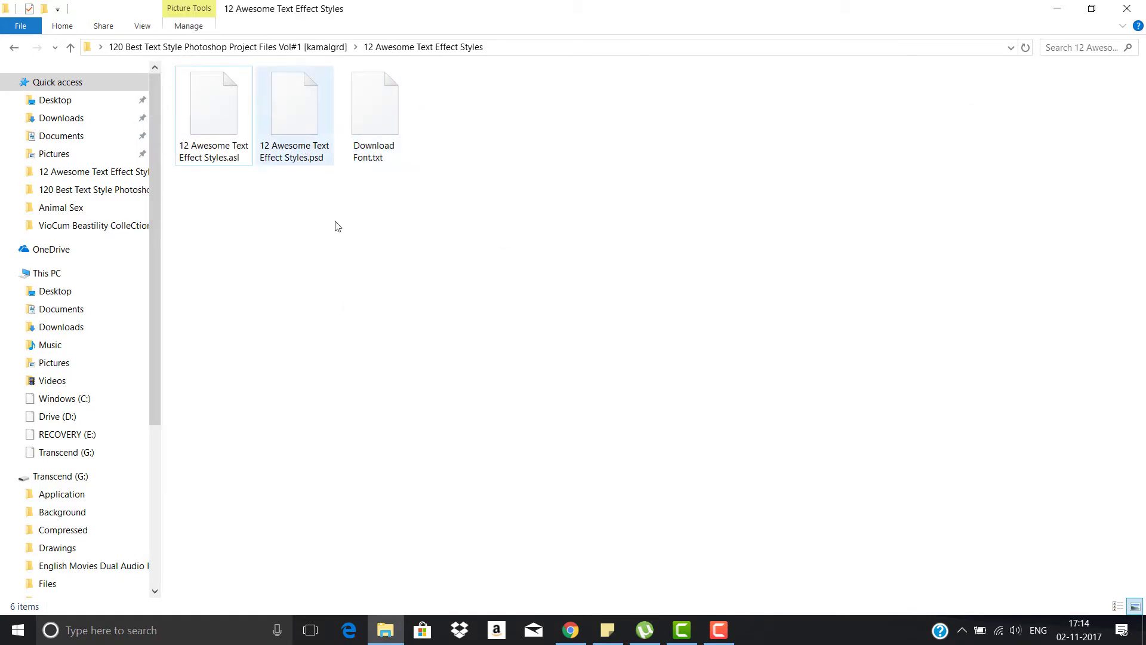
pyautogui.rightClick(375, 282)
pyautogui.click(398, 345)
pyautogui.rightClick(401, 246)
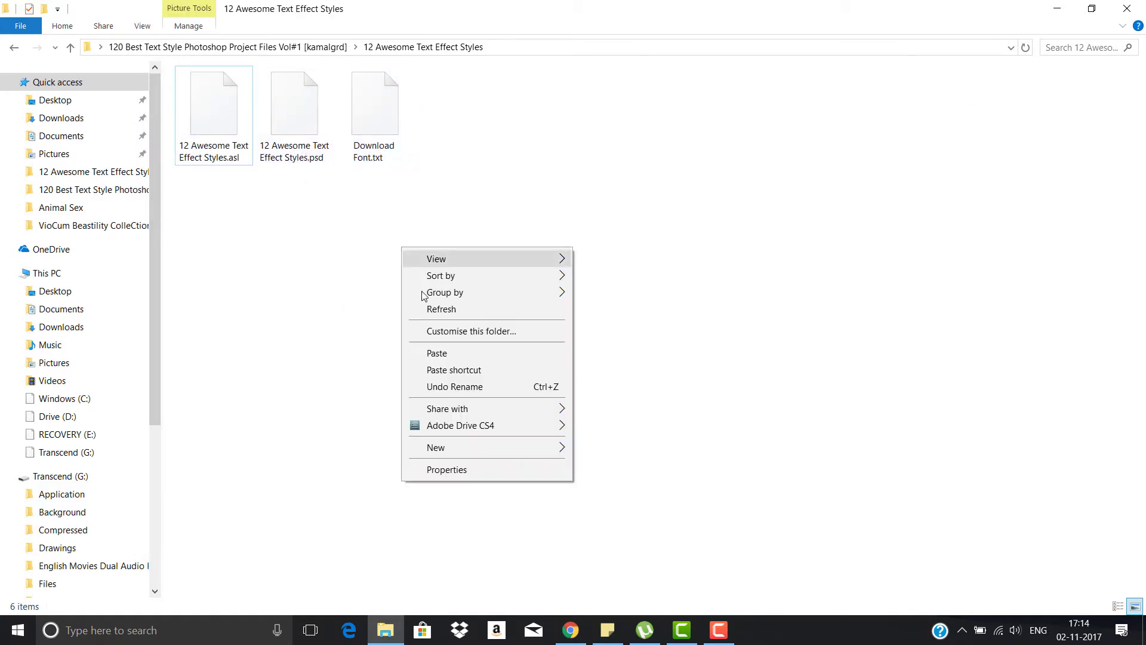
pyautogui.click(426, 308)
pyautogui.rightClick(442, 273)
pyautogui.click(460, 338)
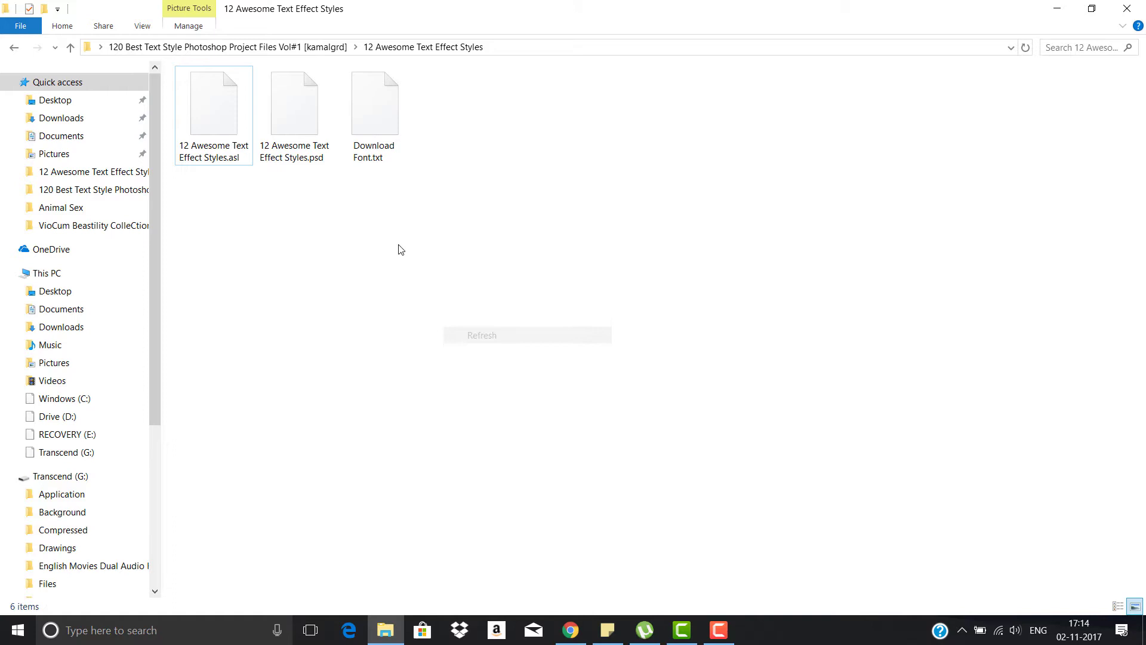
pyautogui.doubleClick(310, 152)
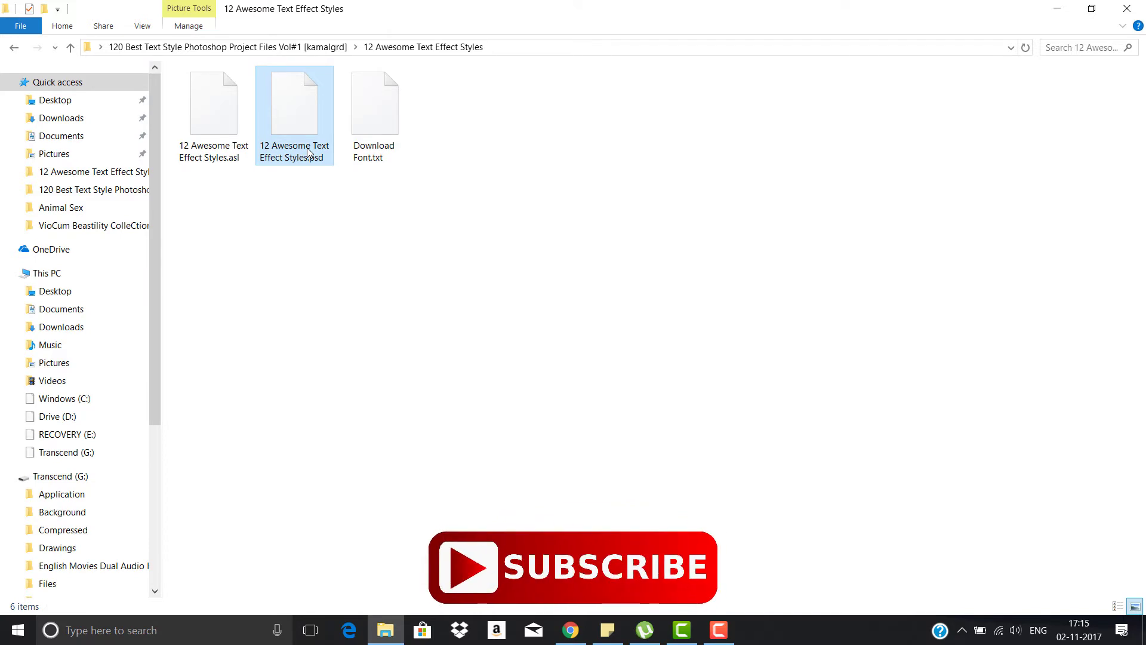
# - Open the .psd preview without resolving missing fonts, zooming to the header and Goldenis sample
pyautogui.doubleClick(308, 153)
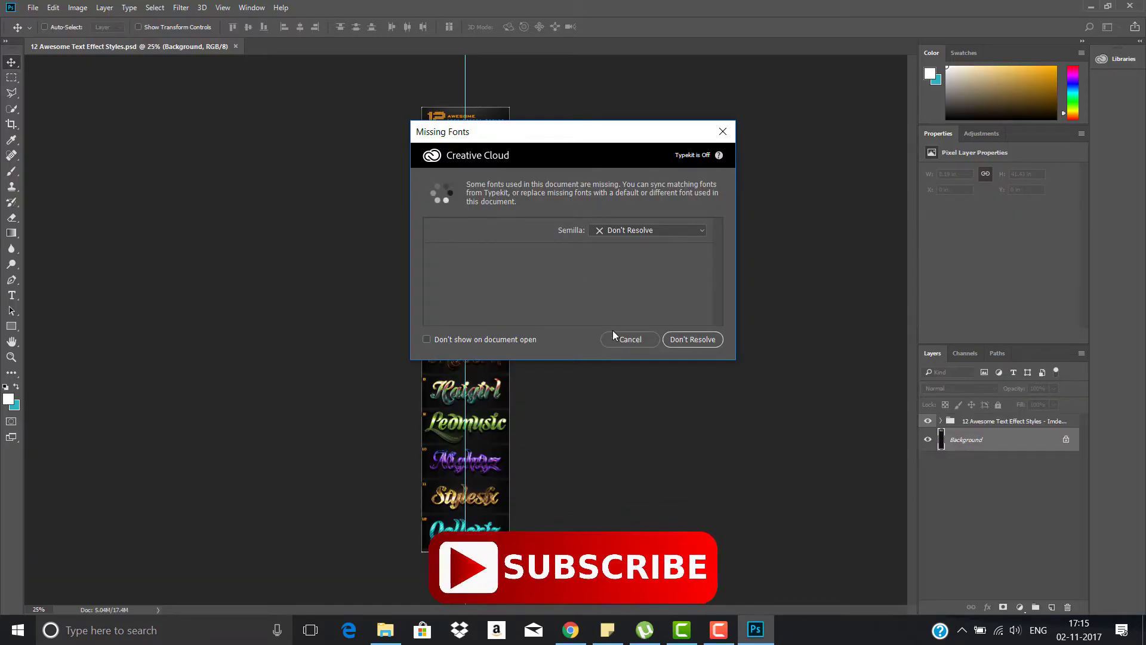
pyautogui.click(618, 338)
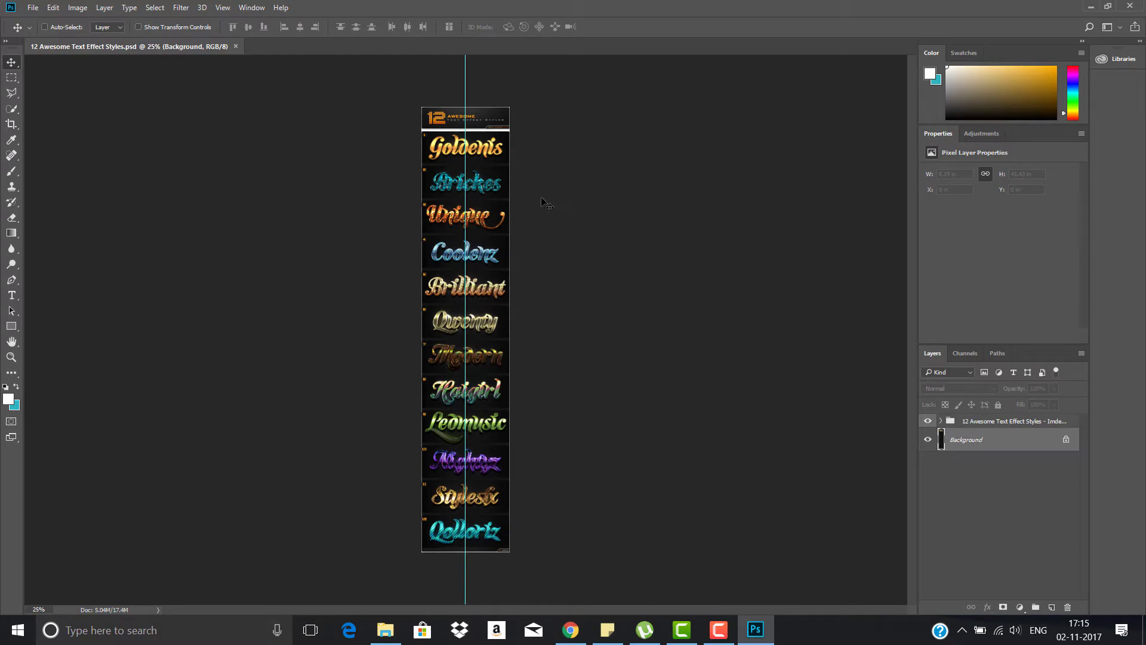
pyautogui.scroll(5, 488, 146)
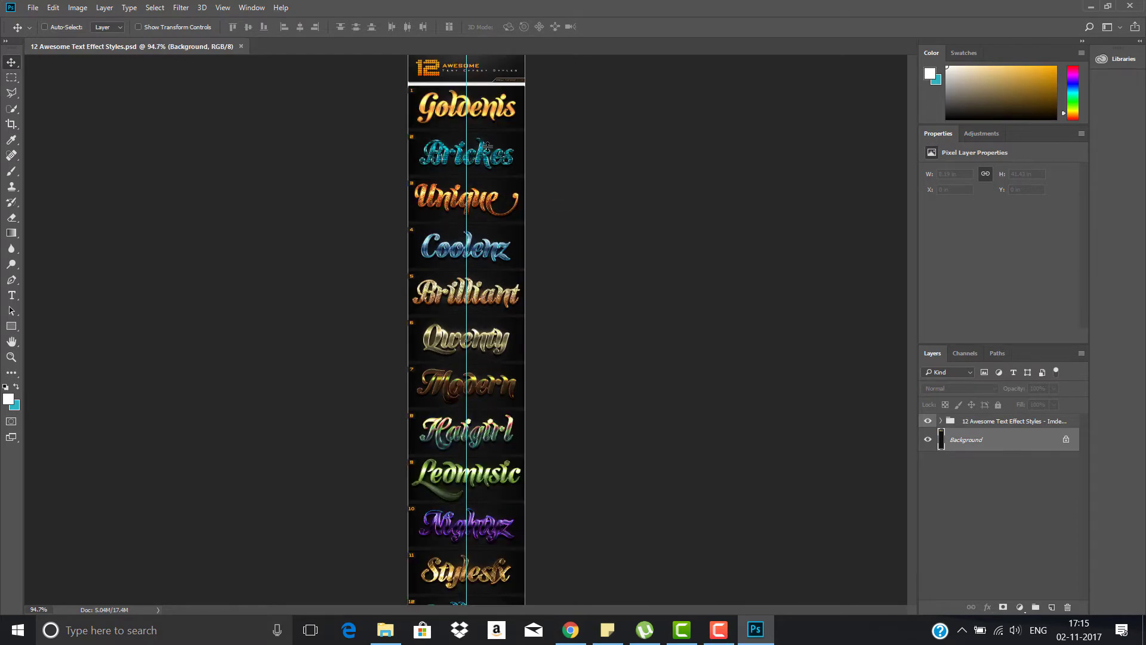
pyautogui.scroll(3, 487, 147)
pyautogui.scroll(1, 489, 149)
pyautogui.scroll(2, 491, 154)
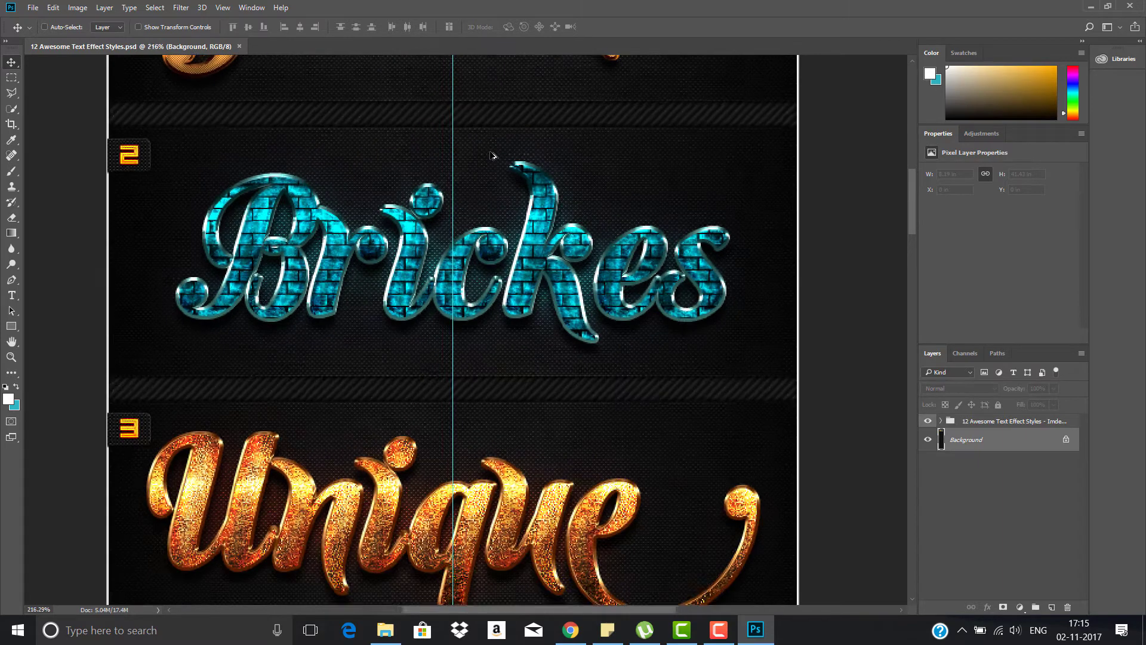
pyautogui.moveTo(493, 156); pyautogui.dragTo(552, 442)
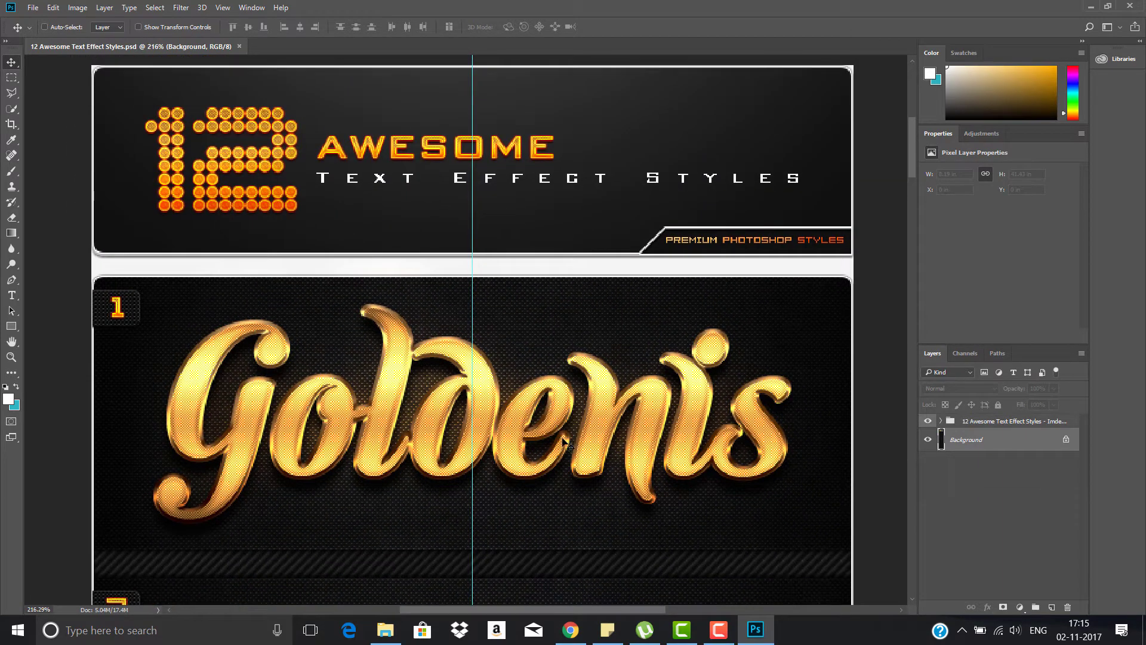
# - Pan down through the remaining styled samples, then minimize Photoshop back to the style files
pyautogui.scroll(-2, 564, 442)
pyautogui.scroll(-2, 597, 421)
pyautogui.scroll(-2, 638, 397)
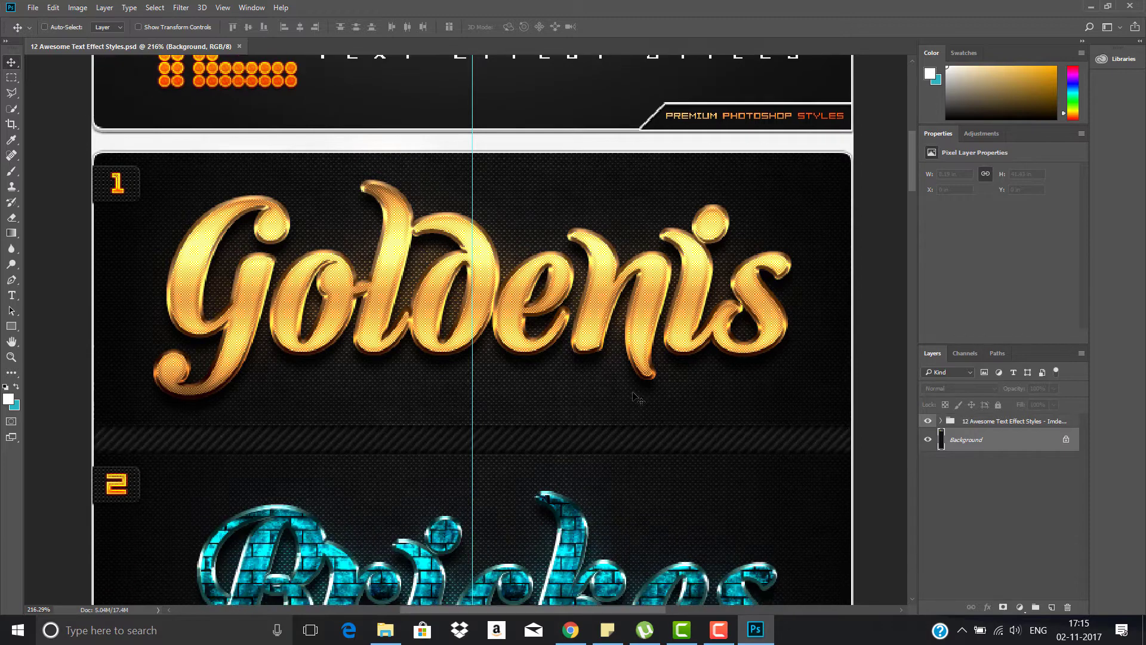
pyautogui.moveTo(915, 149); pyautogui.dragTo(919, 306)
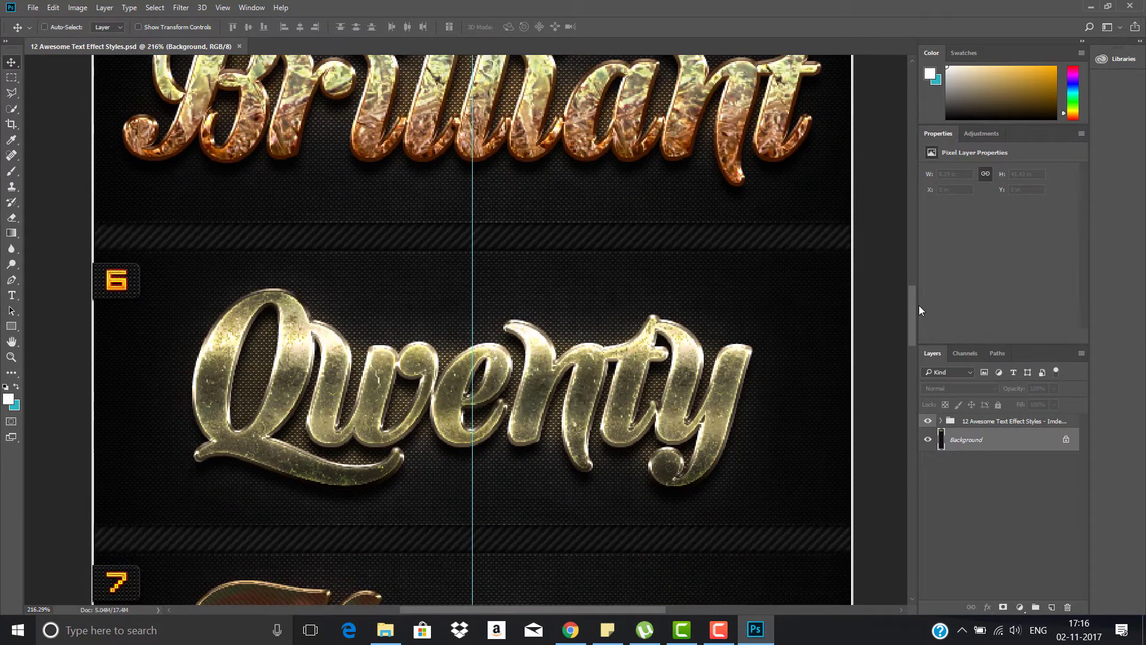
pyautogui.moveTo(919, 306)
pyautogui.mouseDown()
pyautogui.moveTo(935, 519)
pyautogui.moveTo(915, 126)
pyautogui.mouseUp()
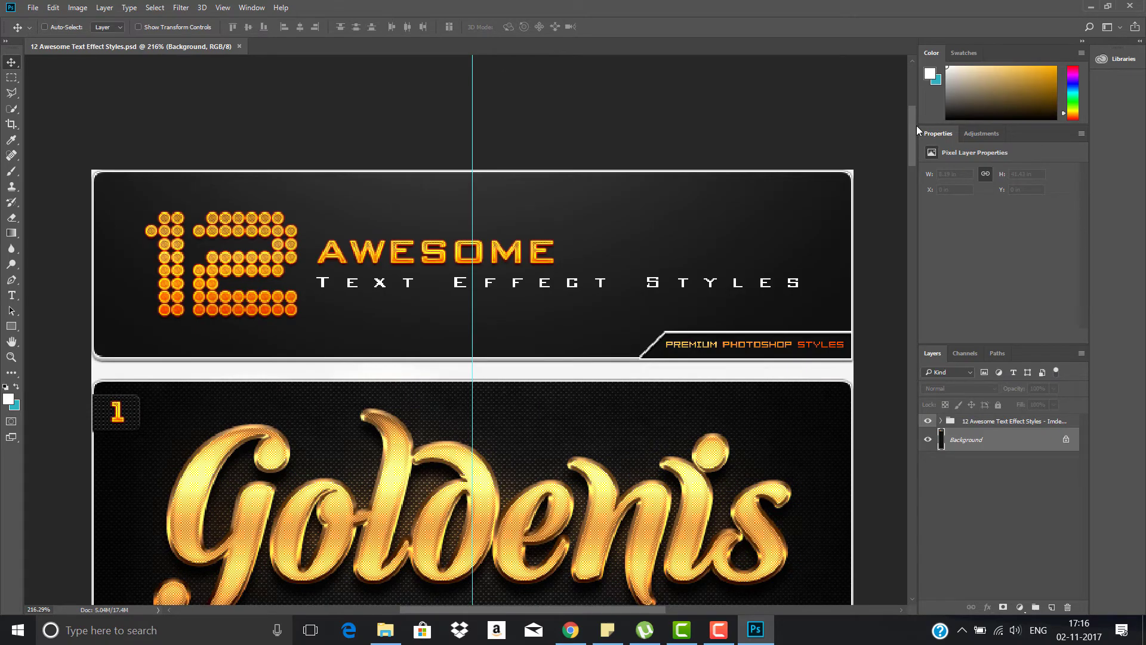
pyautogui.click(1091, 5)
pyautogui.click(215, 157)
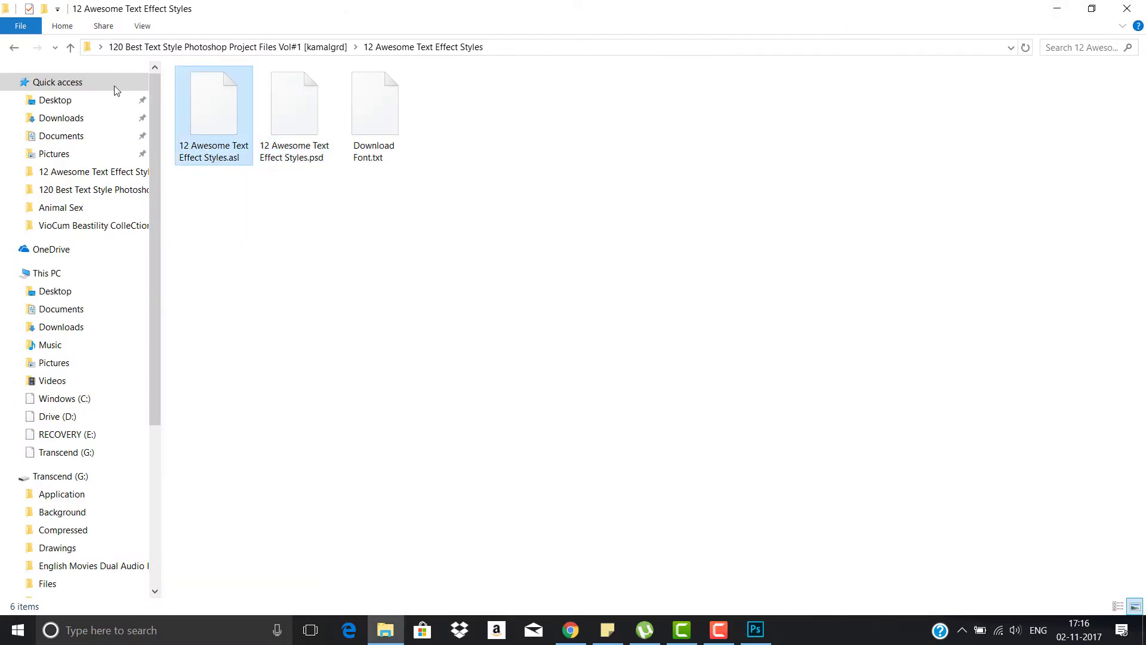
# - Open the 12 Modern Collection folder's PSD preview in Photoshop, skipping missing fonts
pyautogui.click(13, 48)
pyautogui.doubleClick(242, 110)
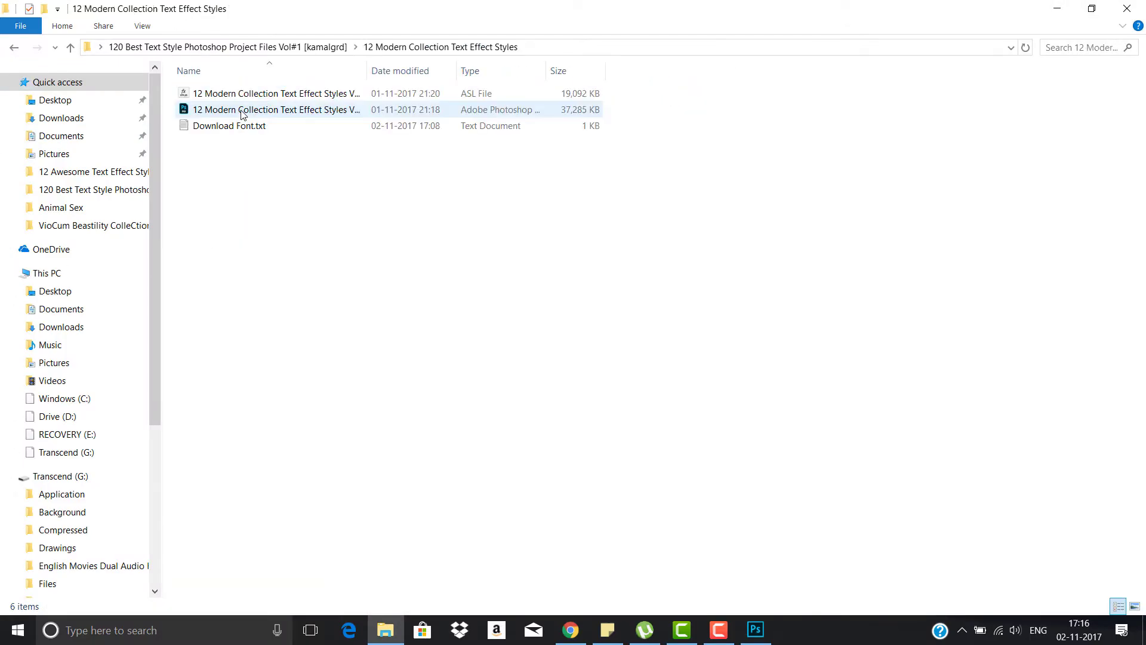
pyautogui.click(242, 113)
pyautogui.doubleClick(242, 112)
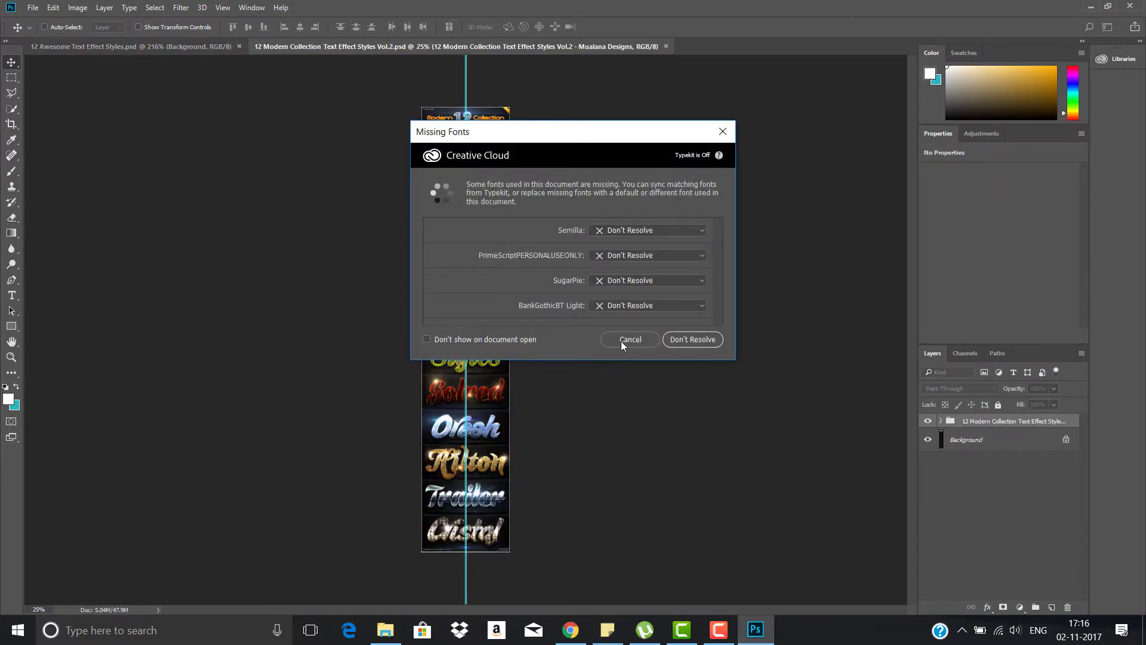
pyautogui.click(621, 341)
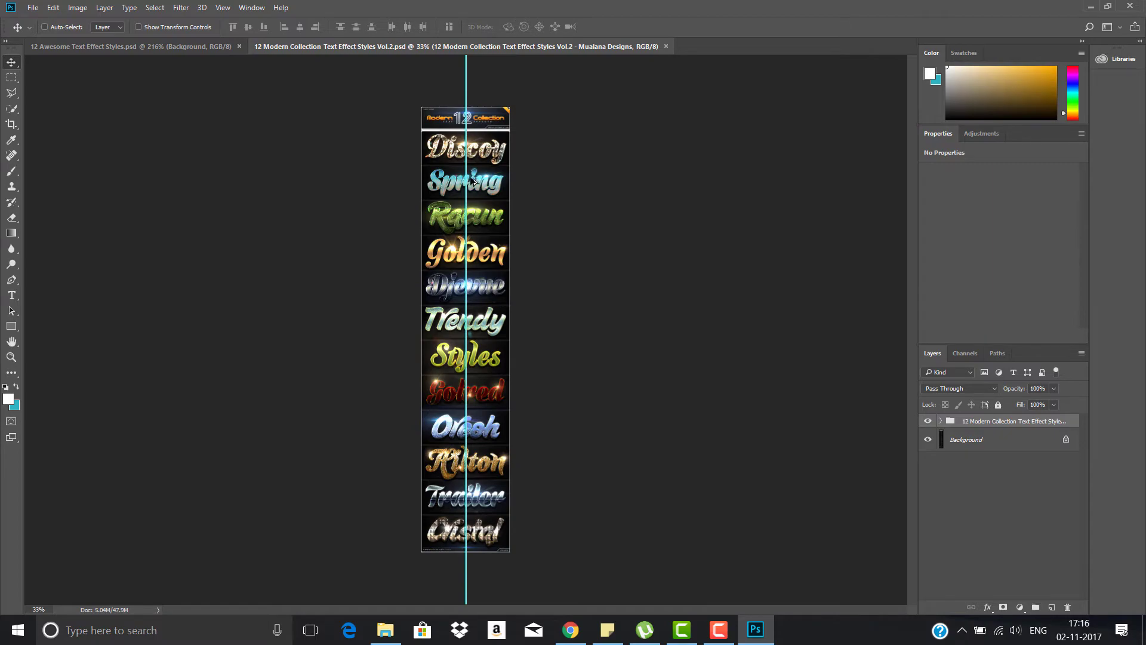
# - Zoom and pan through the Vol.2 samples, including Discoy
pyautogui.scroll(3, 467, 194)
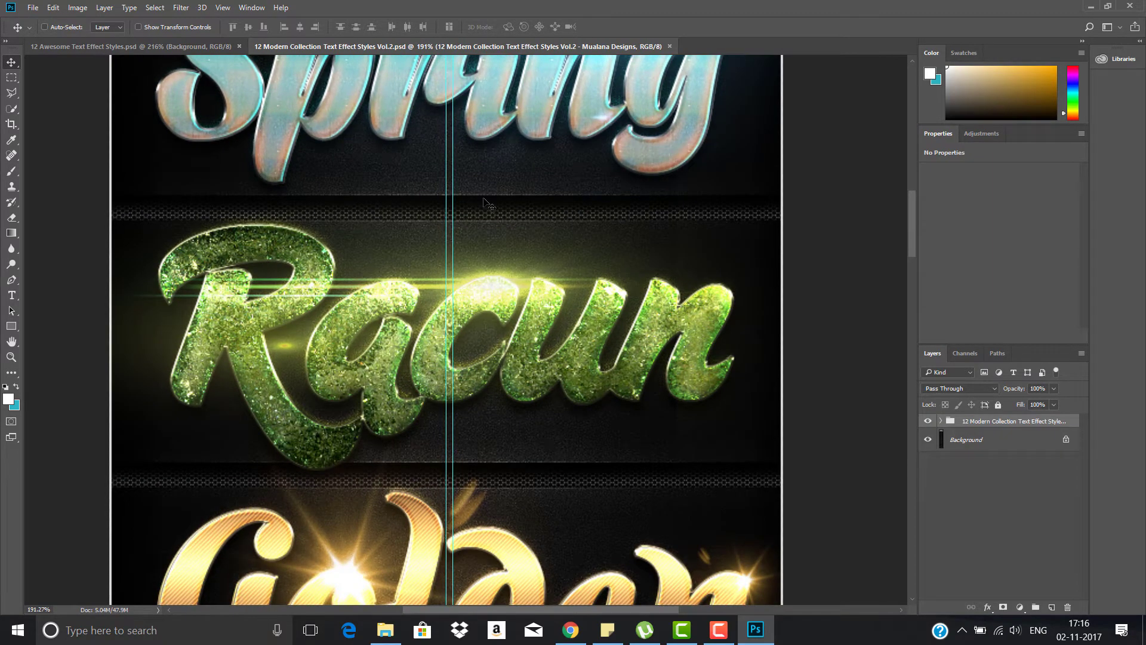
pyautogui.moveTo(466, 184); pyautogui.dragTo(500, 461)
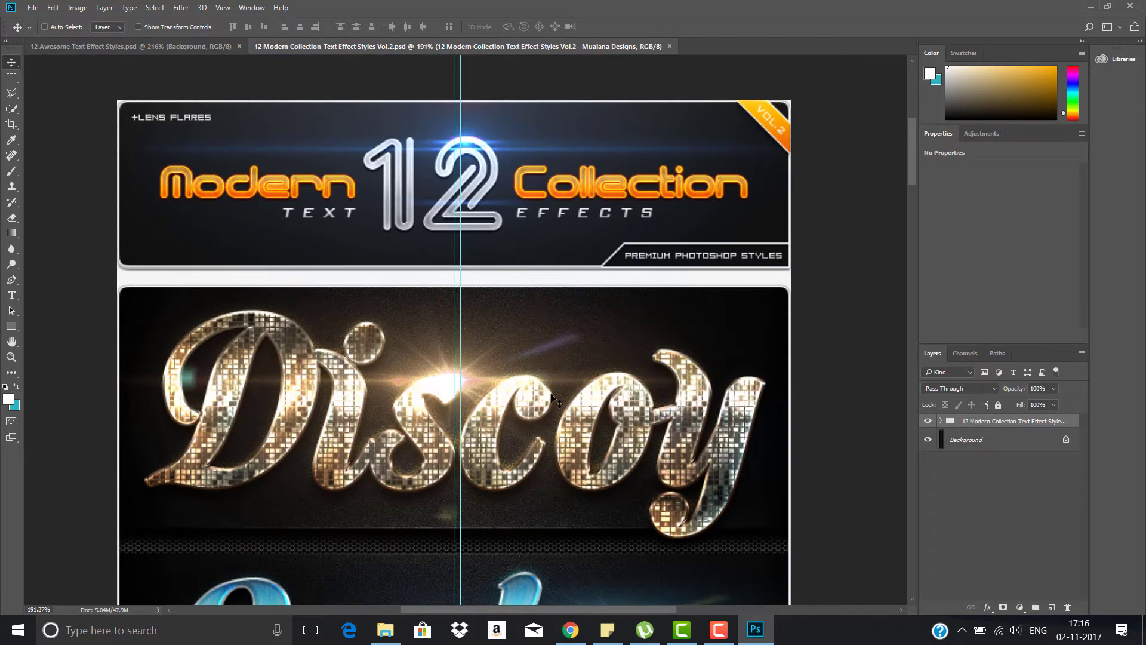
pyautogui.scroll(-3, 555, 395)
pyautogui.moveTo(912, 182)
pyautogui.mouseDown()
pyautogui.moveTo(931, 357)
pyautogui.moveTo(918, 553)
pyautogui.moveTo(918, 105)
pyautogui.mouseUp()
# - Open the 12 Modern Collection Text Effect Styles 2 preview, skipping the missing fonts
pyautogui.click(1087, 9)
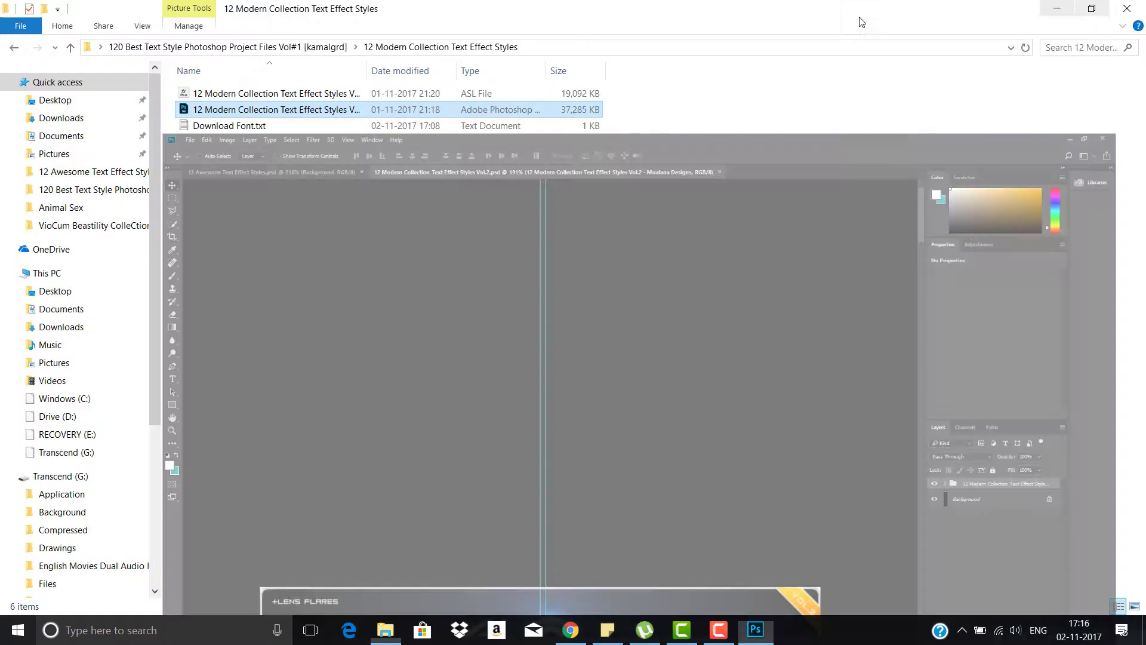
pyautogui.click(13, 51)
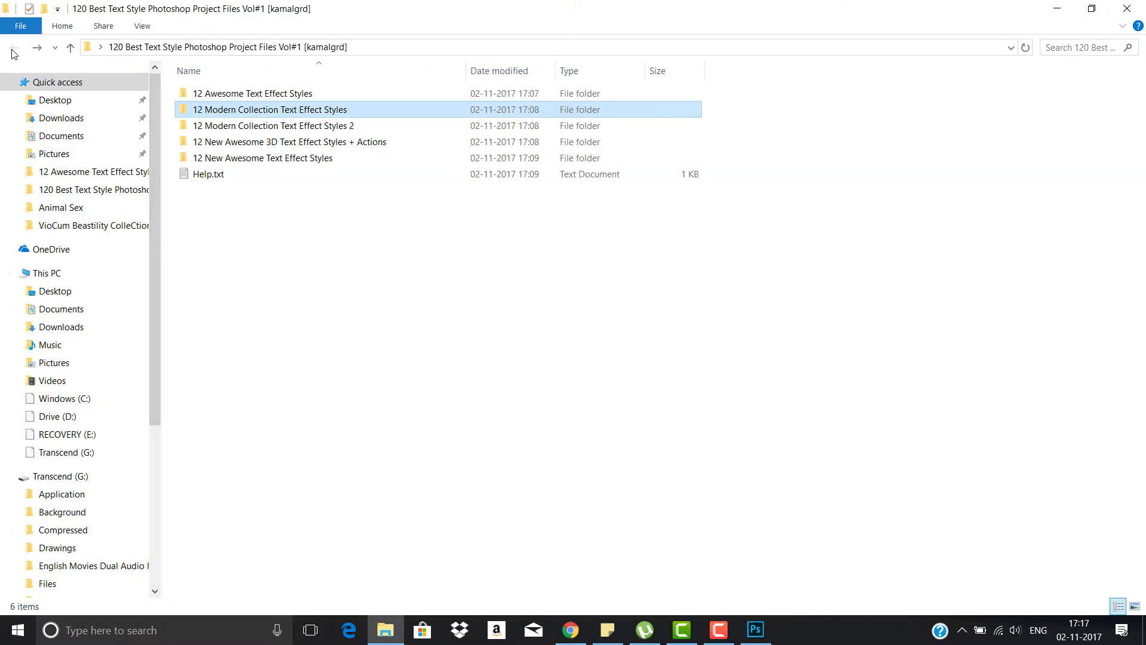
pyautogui.doubleClick(251, 126)
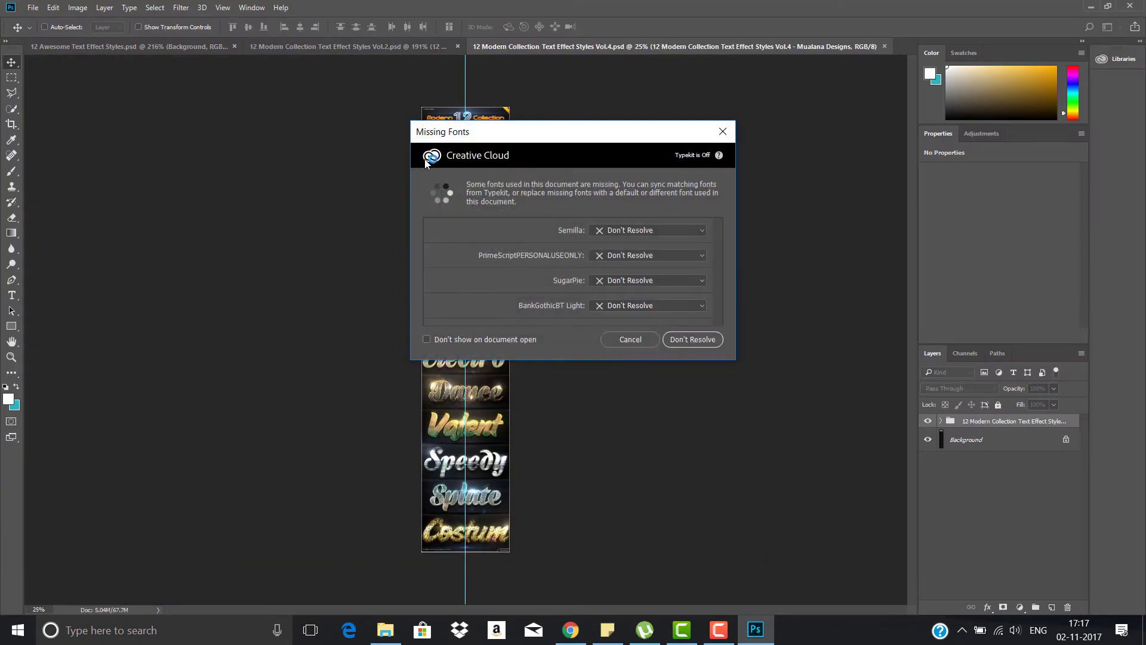
pyautogui.click(625, 342)
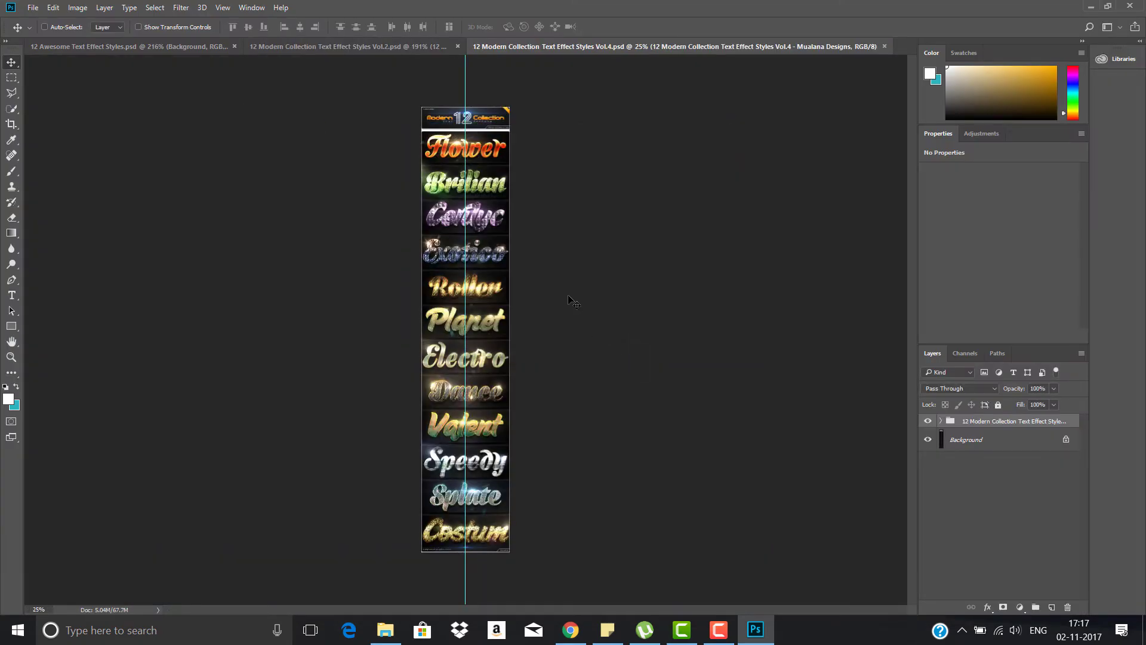
# - Zoom and scroll through the Vol.4 samples from the Flower banner down to Costum
pyautogui.scroll(5, 473, 147)
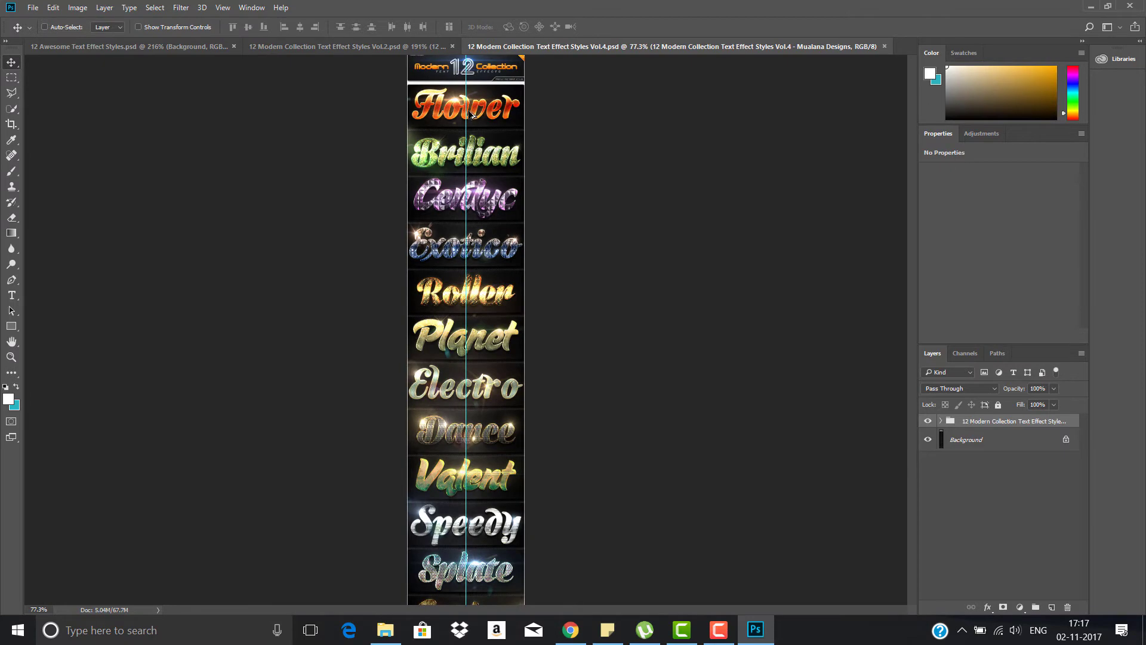
pyautogui.scroll(3, 471, 113)
pyautogui.scroll(2, 431, 125)
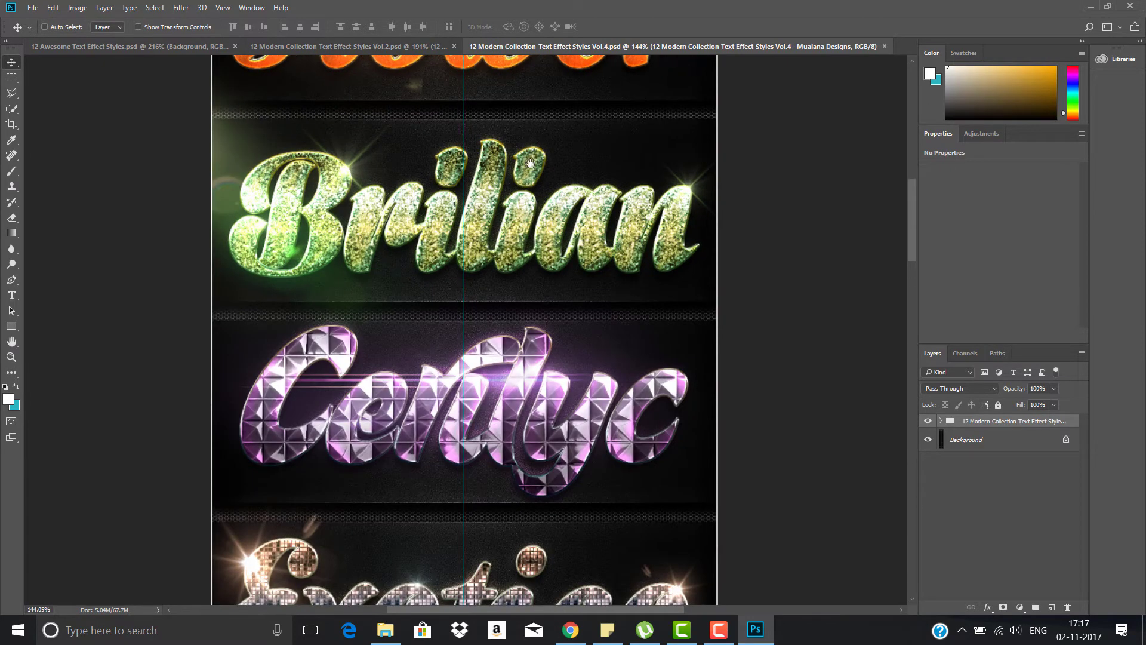
pyautogui.moveTo(530, 162); pyautogui.dragTo(540, 451)
pyautogui.scroll(-2, 561, 412)
pyautogui.scroll(-3, 562, 412)
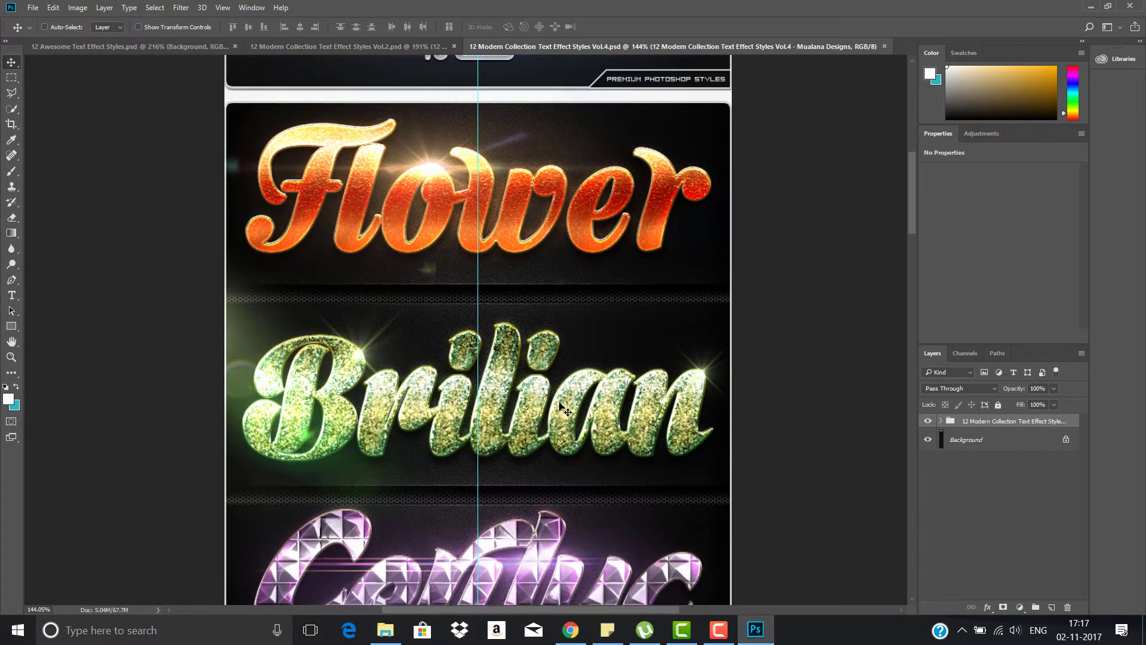
pyautogui.scroll(-2, 561, 412)
pyautogui.moveTo(912, 197)
pyautogui.mouseDown()
pyautogui.moveTo(908, 492)
pyautogui.moveTo(908, 128)
pyautogui.moveTo(1068, 35)
pyautogui.mouseUp()
# - Open the PSD preview inside the 12 New Awesome 3D Text Effect Styles + Actions folder
pyautogui.click(1088, 9)
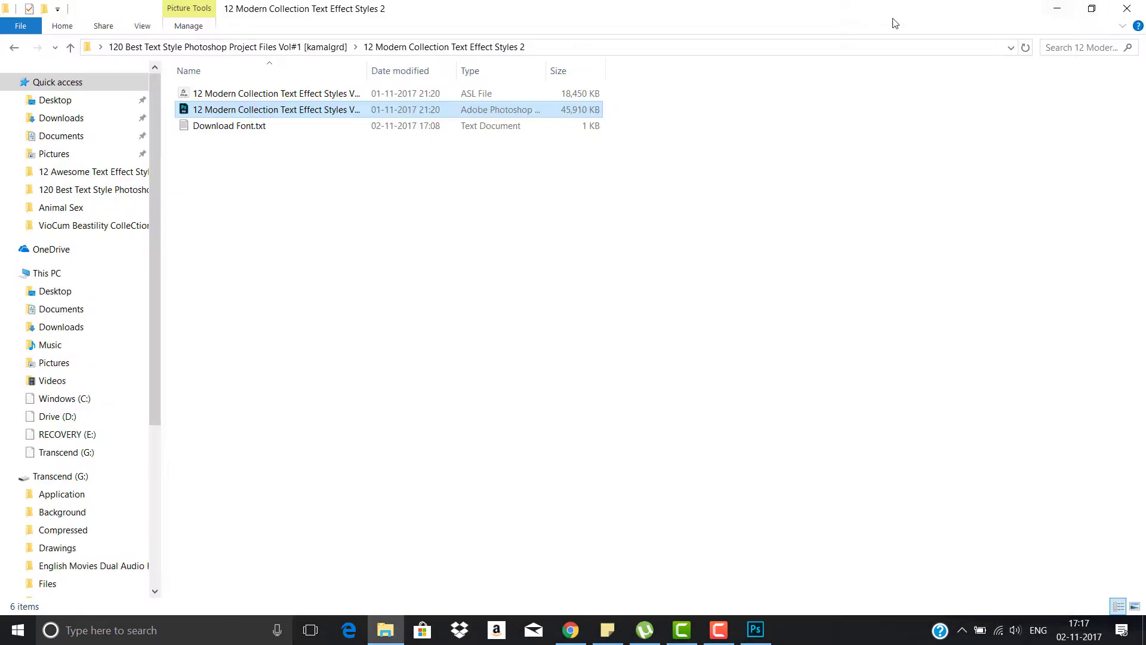
pyautogui.click(12, 48)
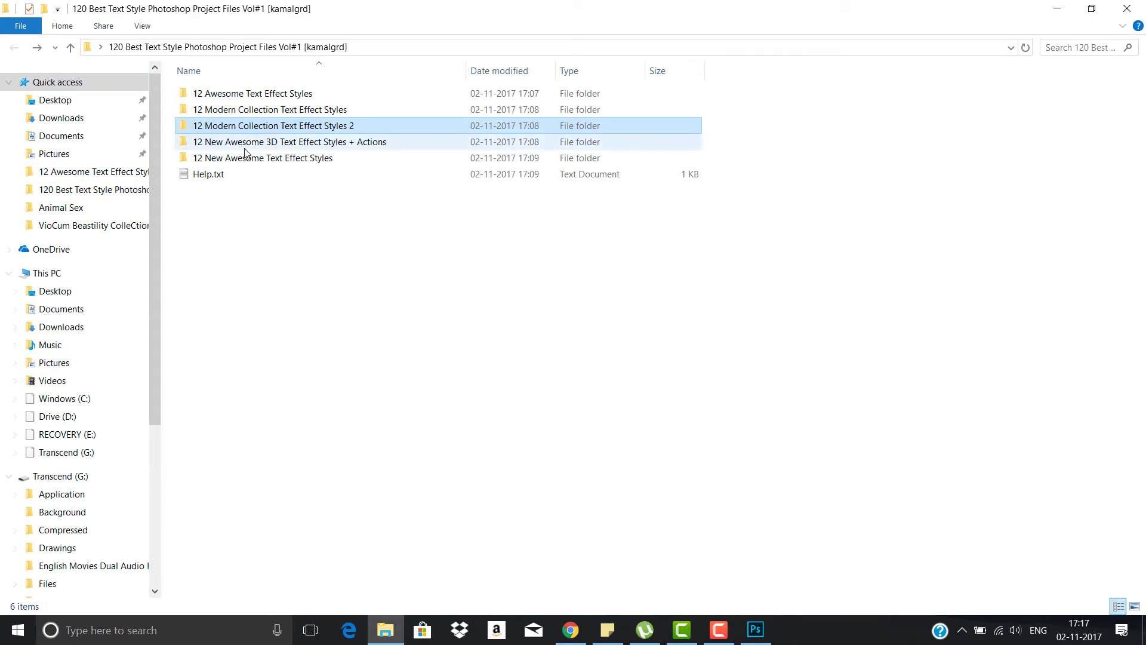
pyautogui.doubleClick(242, 138)
pyautogui.doubleClick(239, 127)
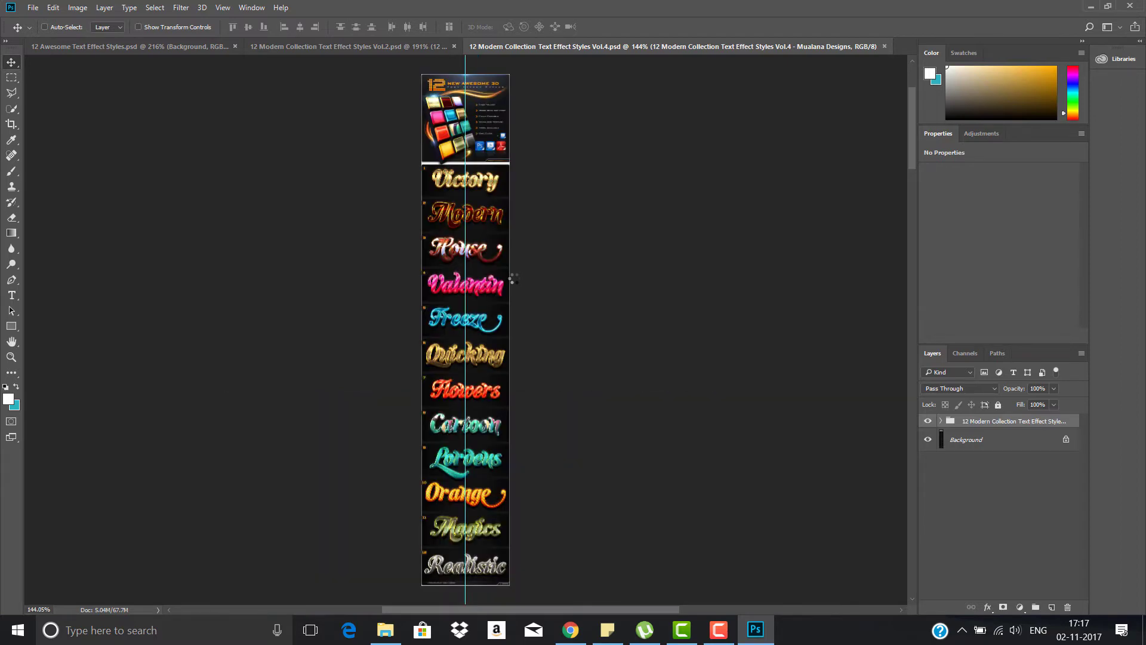
# - Skip the missing fonts and zoom around the 3D text effect styles preview
pyautogui.click(630, 343)
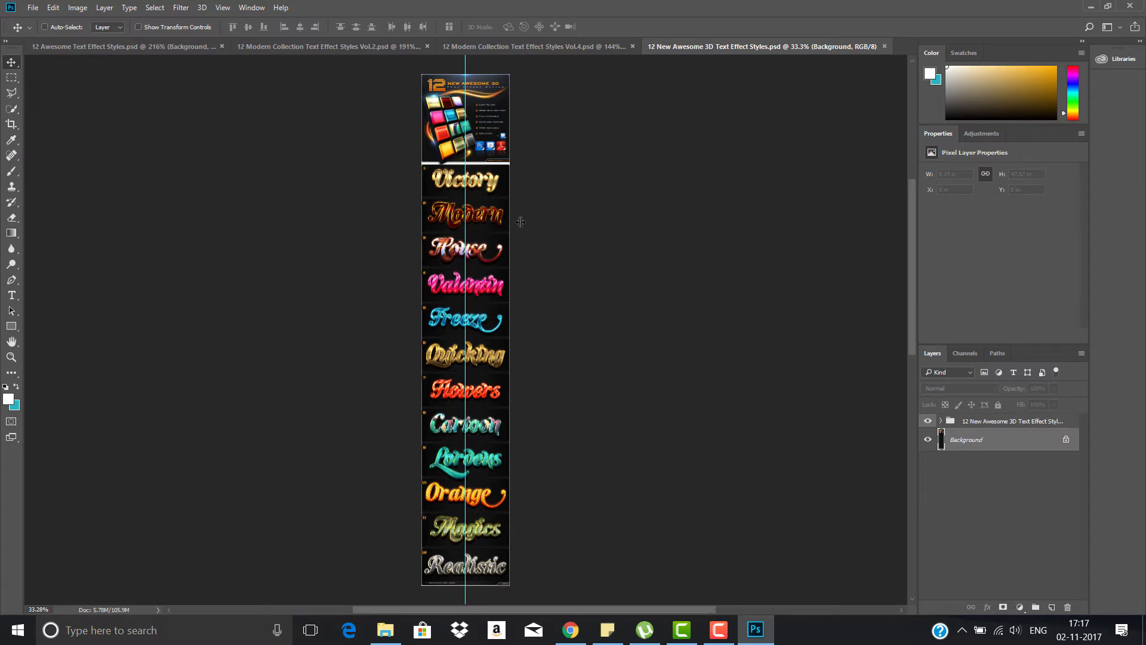
pyautogui.scroll(2, 525, 226)
pyautogui.scroll(1, 508, 253)
pyautogui.scroll(1, 490, 286)
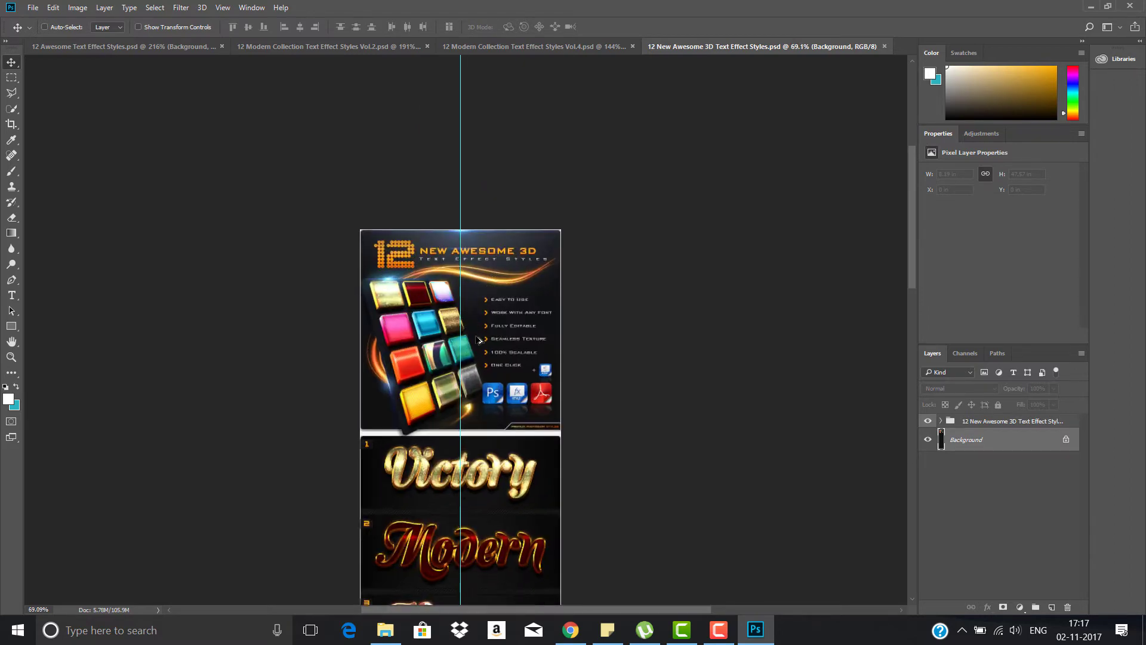
pyautogui.scroll(1, 478, 347)
pyautogui.scroll(4, 458, 383)
pyautogui.scroll(-2, 517, 317)
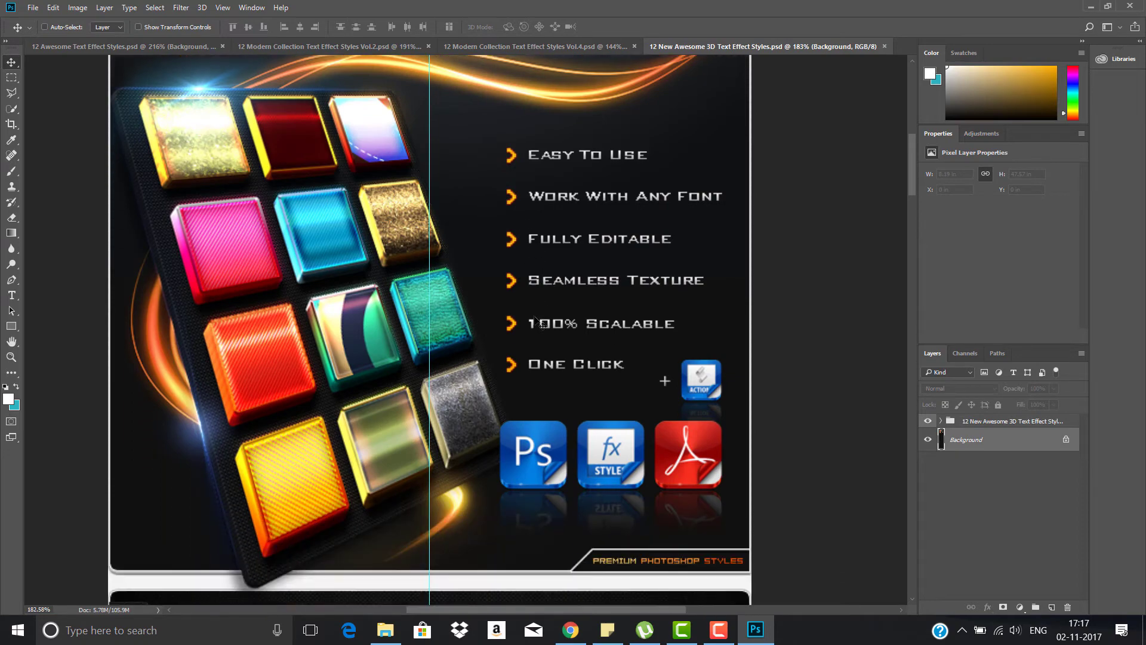
pyautogui.scroll(-2, 512, 347)
pyautogui.scroll(-2, 508, 376)
pyautogui.scroll(-2, 503, 406)
pyautogui.scroll(-1, 503, 436)
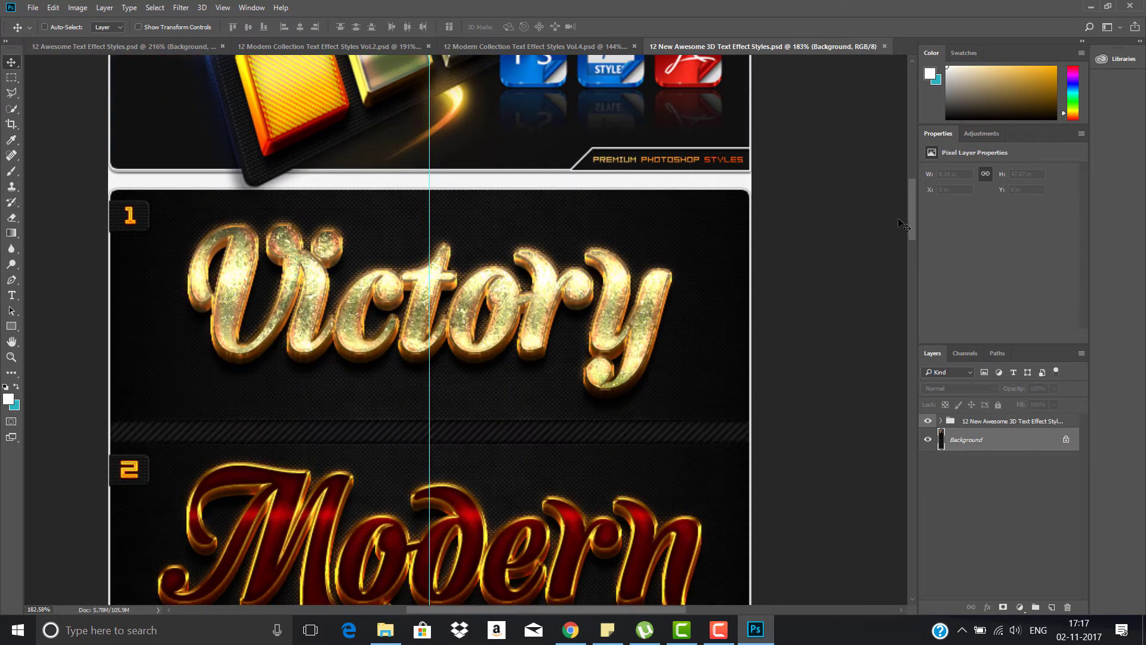
# - Pan and scroll down through the remaining 3D text effect samples
pyautogui.moveTo(917, 212); pyautogui.dragTo(927, 227)
pyautogui.scroll(-2, 923, 241)
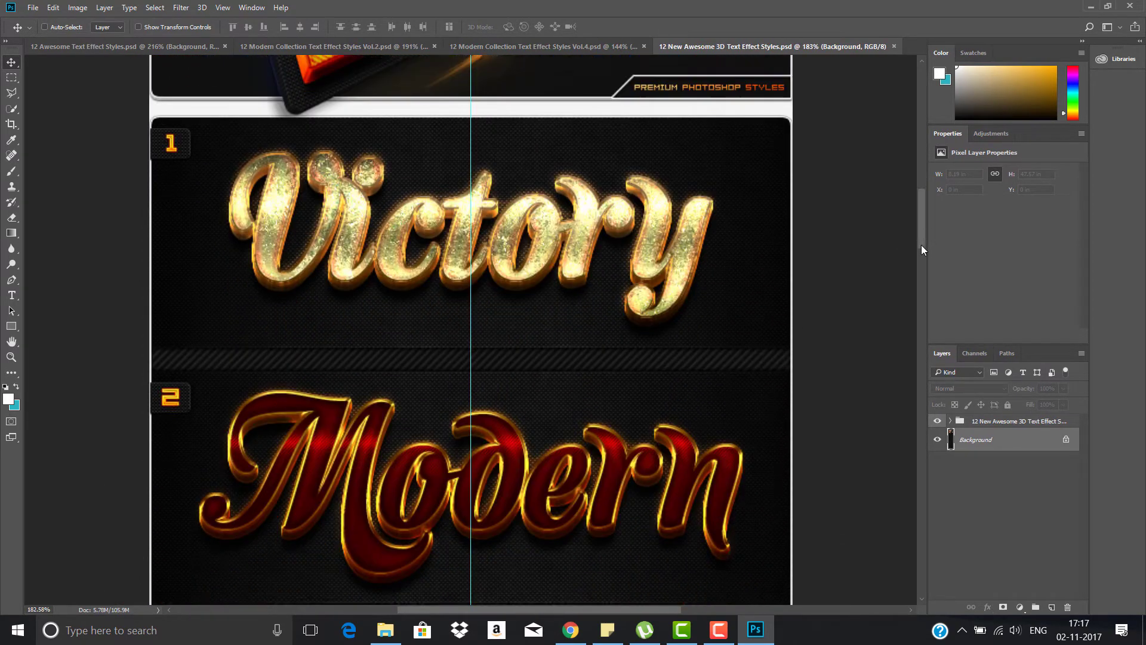
pyautogui.scroll(-5, 922, 282)
pyautogui.scroll(-2, 922, 295)
pyautogui.scroll(-2, 922, 301)
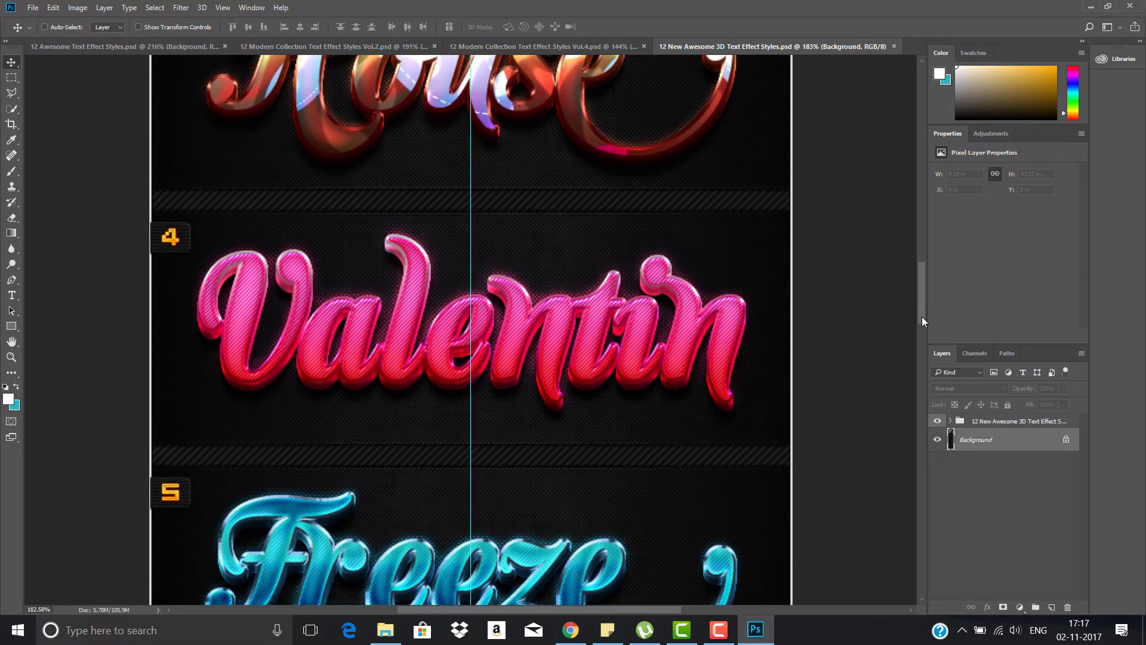
pyautogui.moveTo(922, 318)
pyautogui.mouseDown()
pyautogui.moveTo(926, 559)
pyautogui.moveTo(922, 105)
pyautogui.mouseUp()
pyautogui.scroll(-1, 607, 302)
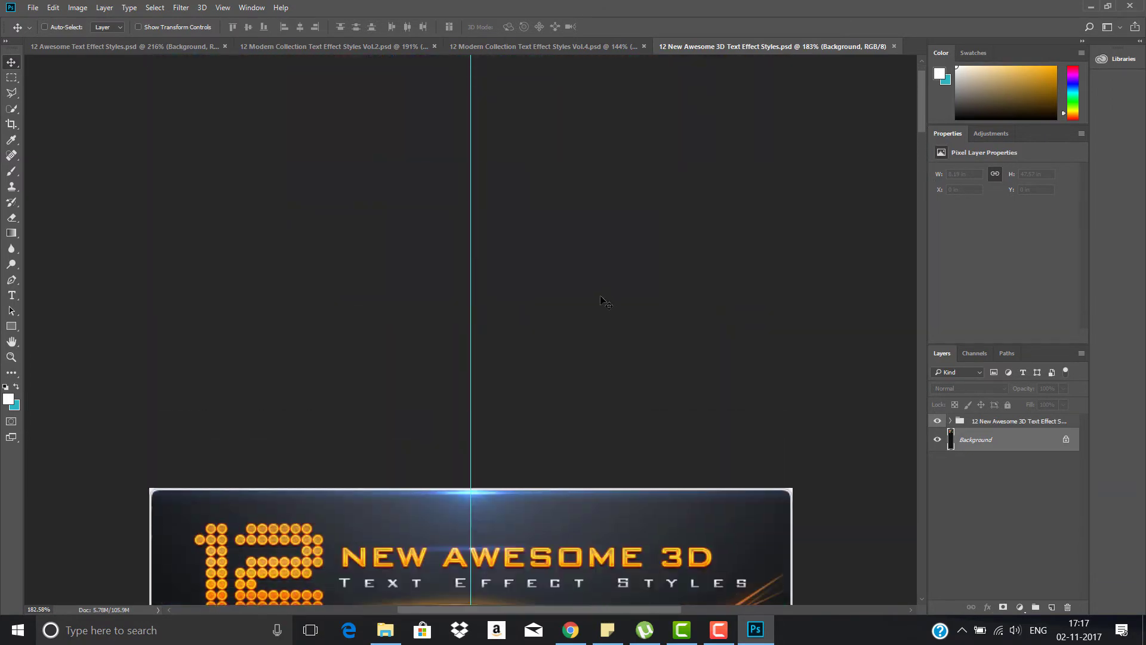
pyautogui.scroll(-4, 621, 317)
pyautogui.scroll(-4, 621, 316)
pyautogui.scroll(-2, 617, 334)
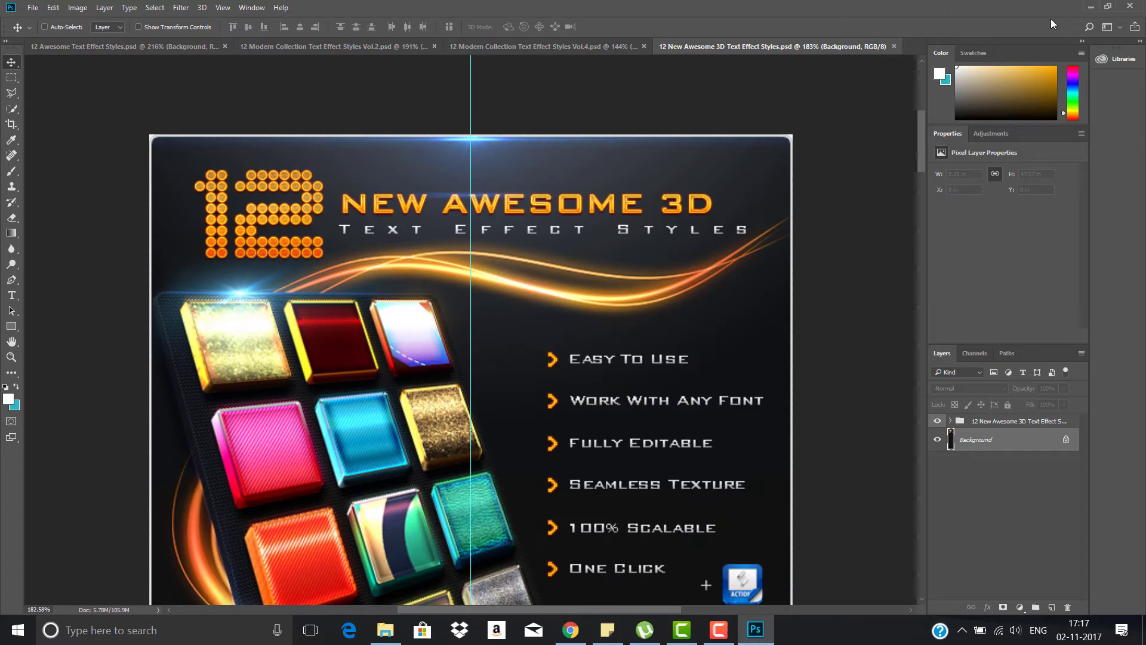
# - From Explorer, open the 12 New Awesome Text Effect Styles folder's PSD preview
pyautogui.click(1089, 7)
pyautogui.click(15, 47)
pyautogui.click(225, 161)
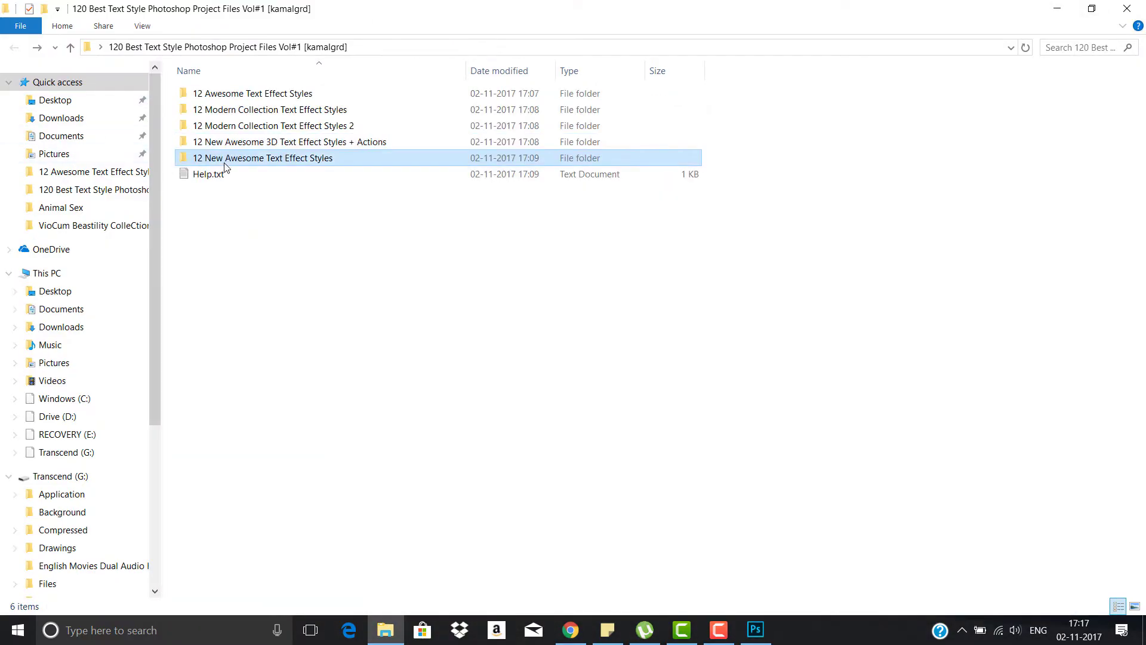
pyautogui.doubleClick(225, 160)
pyautogui.doubleClick(237, 111)
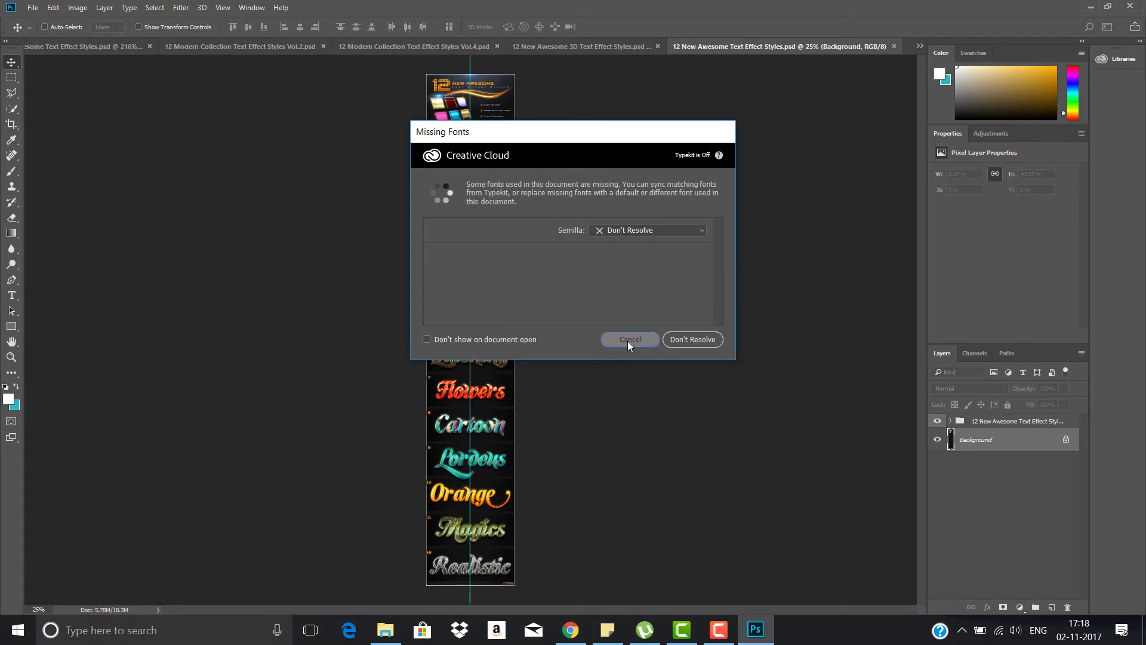
# - Skip the missing fonts, browse the New Awesome preview, and close the 12 Awesome Text Effect Styles document
pyautogui.click(629, 342)
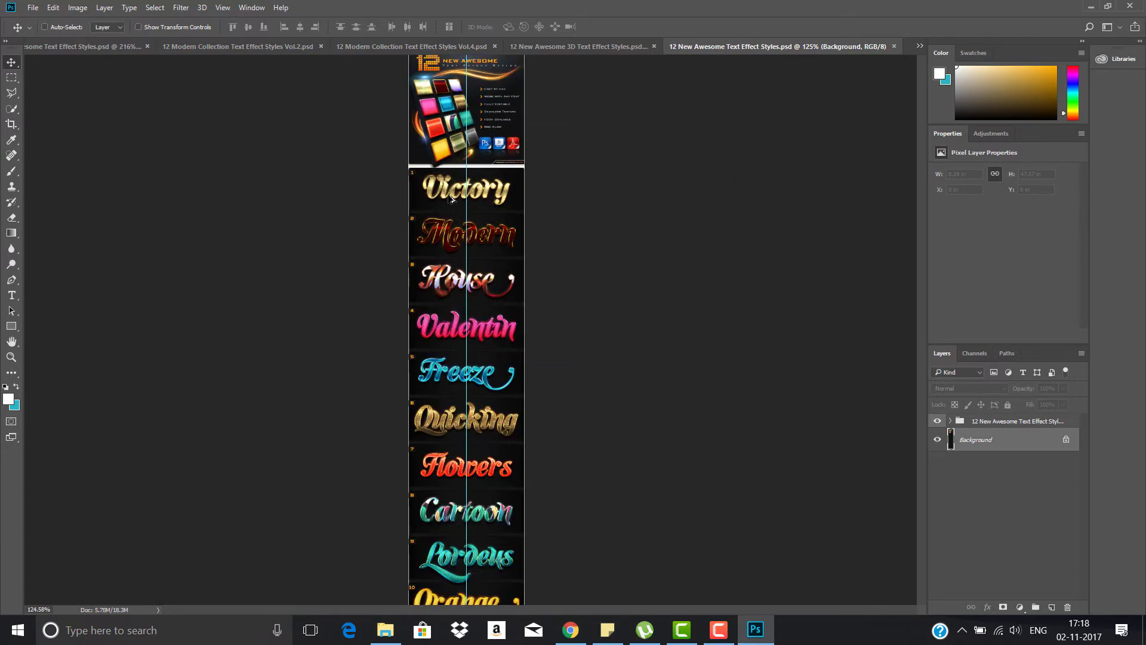
pyautogui.scroll(5, 450, 201)
pyautogui.scroll(-1, 535, 329)
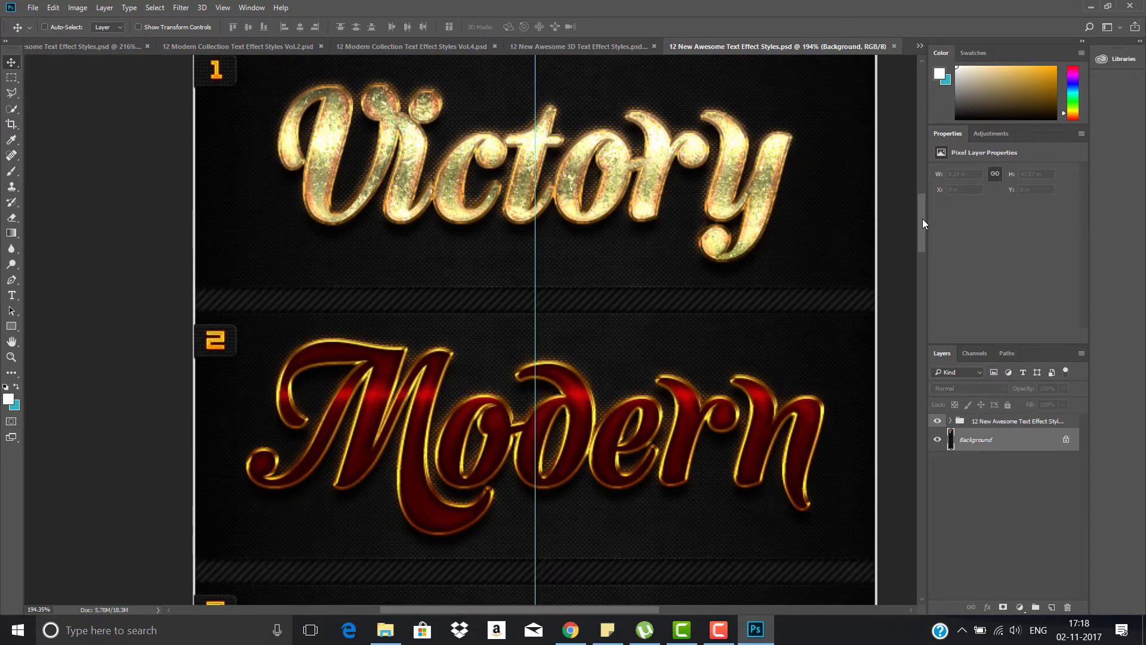
pyautogui.moveTo(922, 219); pyautogui.dragTo(908, 542)
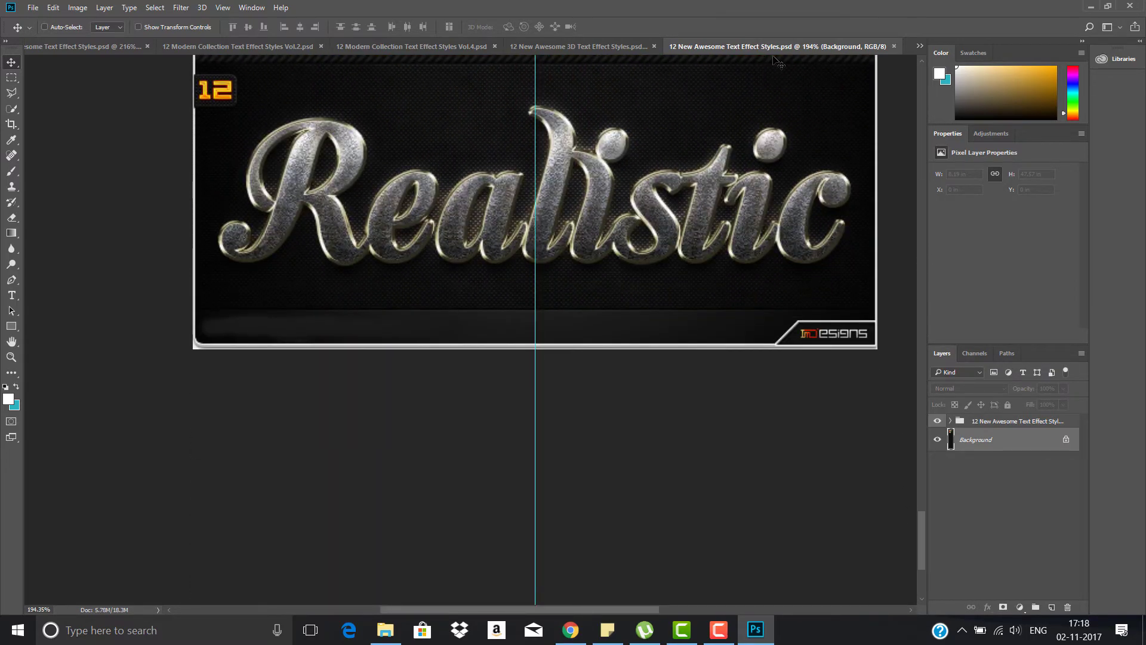
pyautogui.click(148, 46)
# - Cycle through the document tabs and close the New Awesome and 3D documents
pyautogui.click(177, 48)
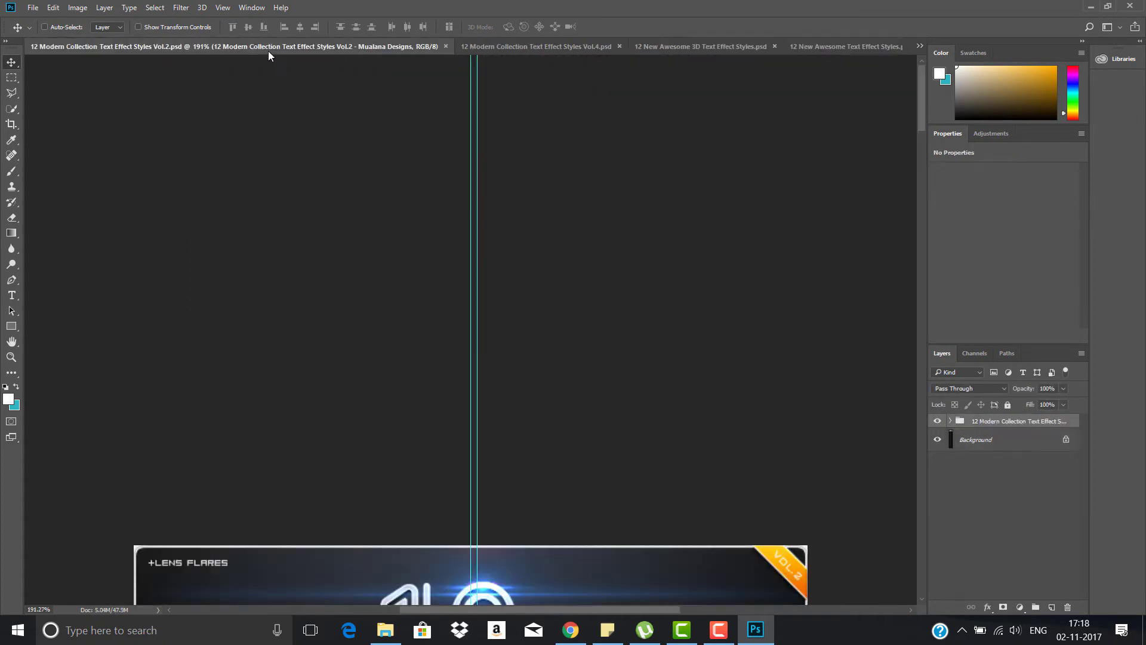
pyautogui.click(545, 52)
pyautogui.click(693, 48)
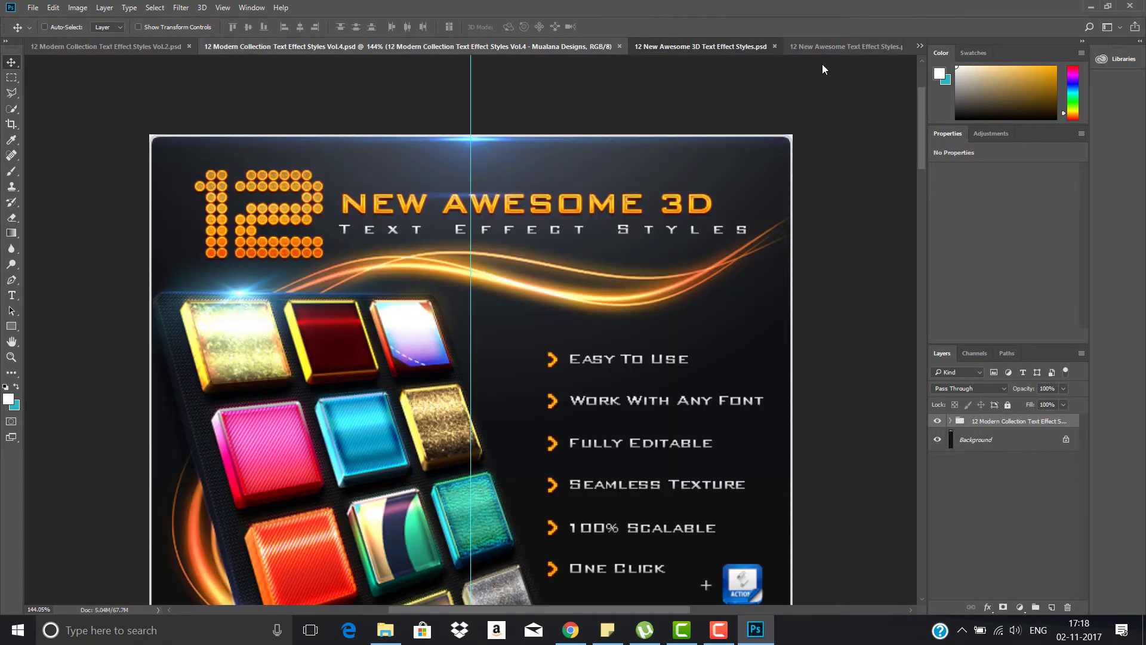
pyautogui.click(859, 46)
pyautogui.click(894, 46)
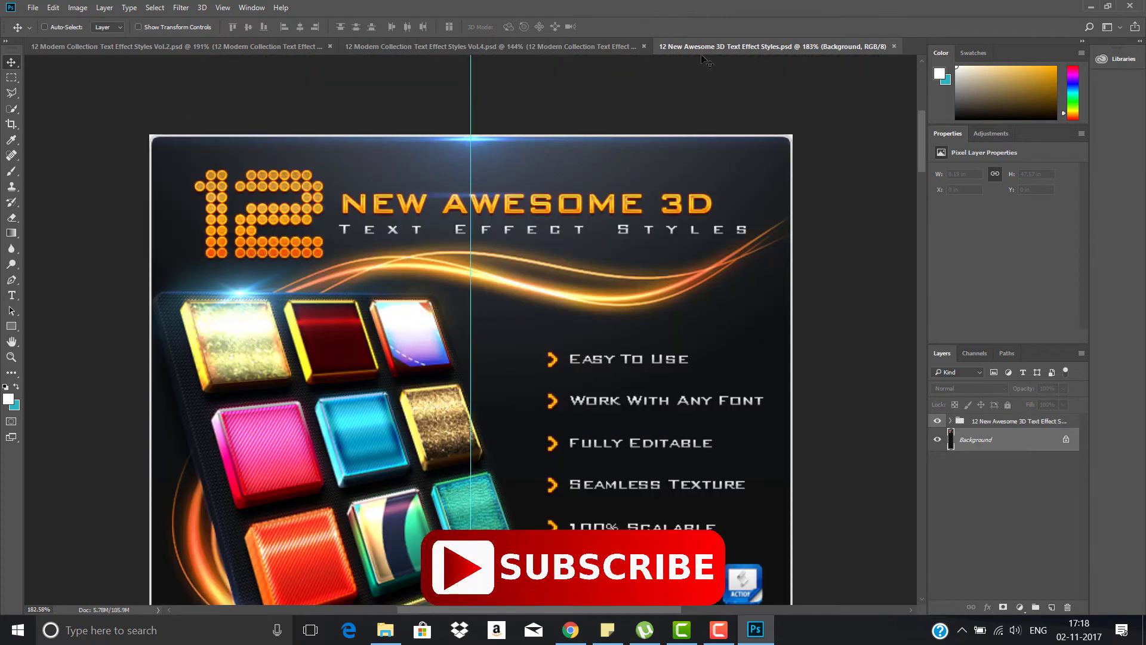
pyautogui.click(894, 46)
# - Reopen the 12 Awesome pack's Download Font.txt and select its font download link
pyautogui.click(1091, 9)
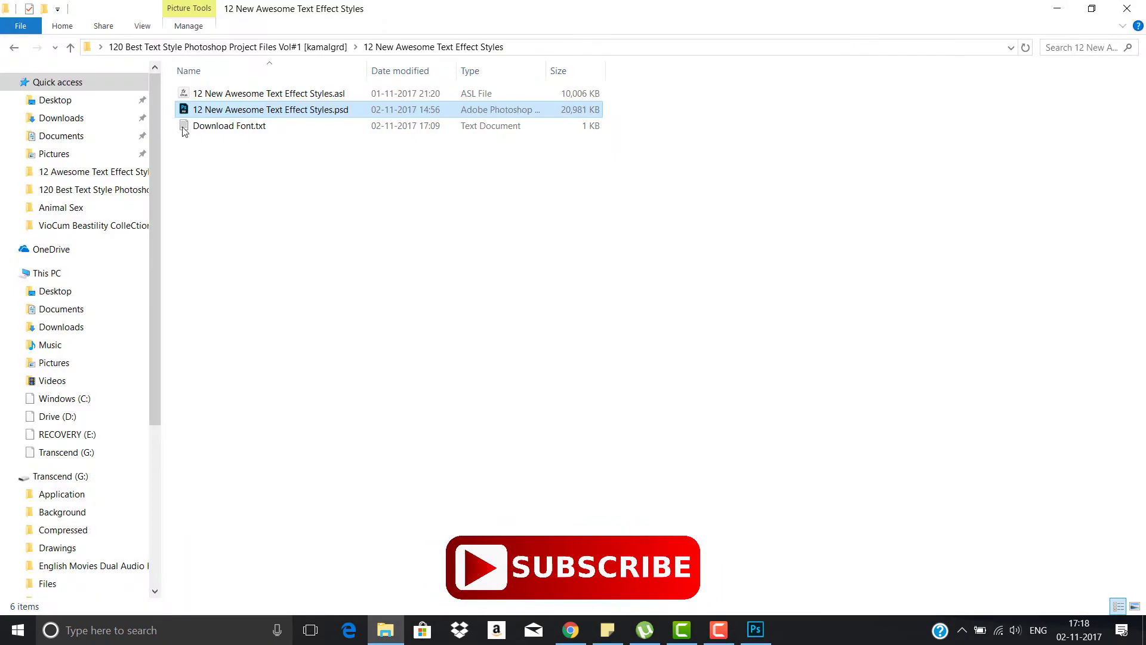
pyautogui.press('BackSpace')
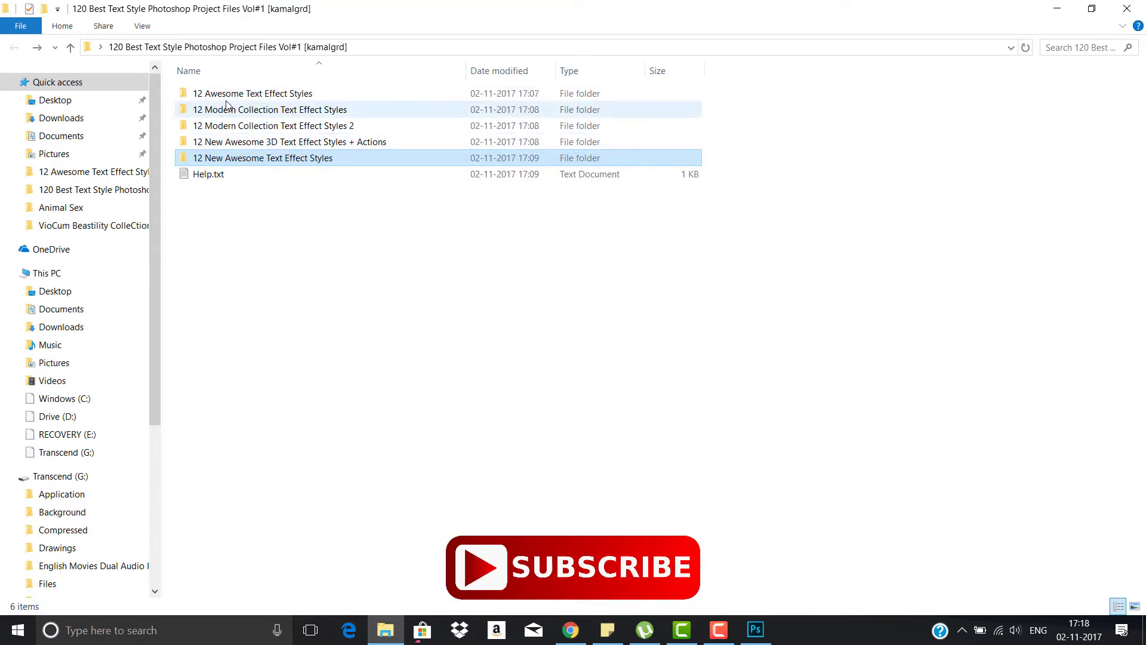
pyautogui.doubleClick(226, 94)
pyautogui.doubleClick(377, 148)
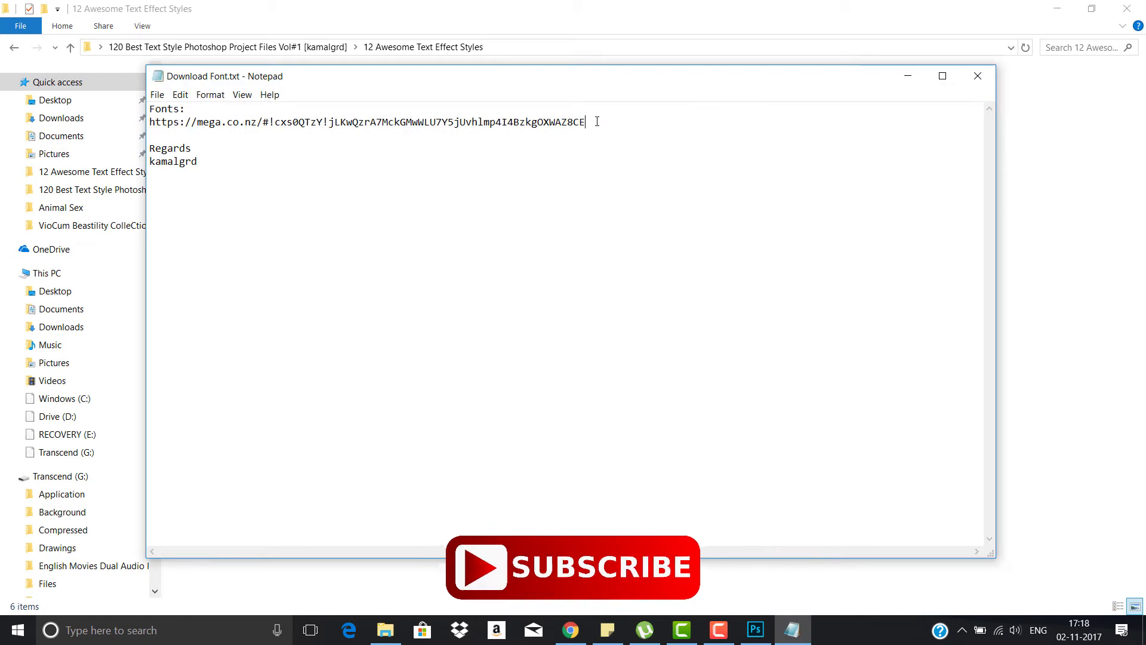
pyautogui.moveTo(588, 122); pyautogui.dragTo(149, 122)
pyautogui.click(986, 76)
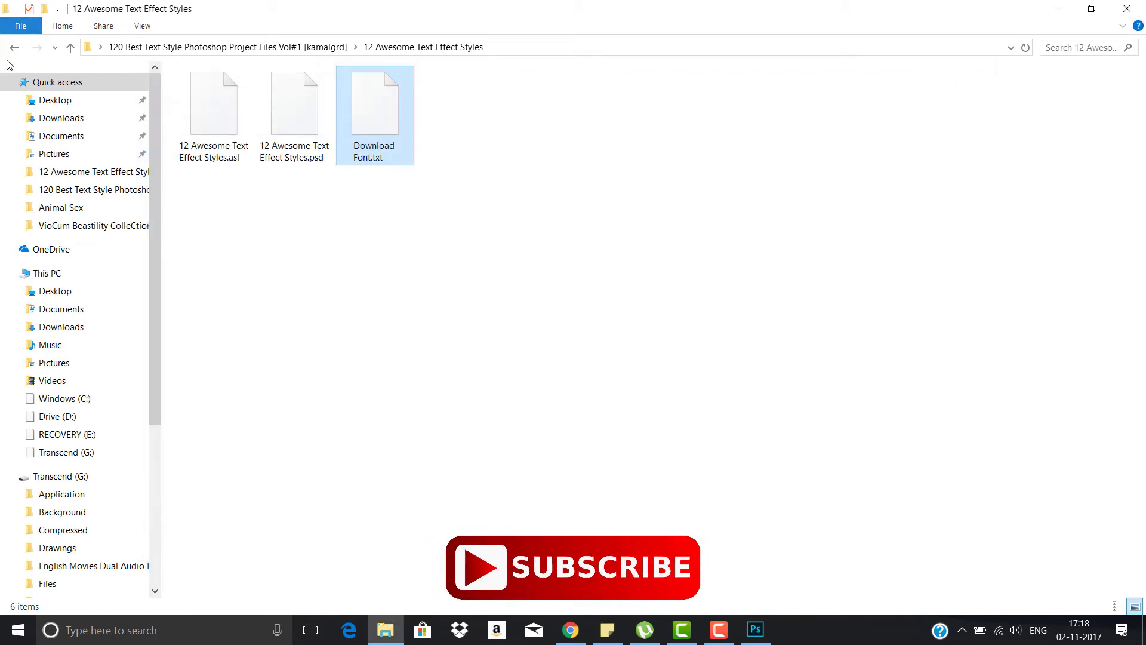
# - Check the 12 Modern Collection folder's Download Font file, then return to Photoshop
pyautogui.click(14, 46)
pyautogui.doubleClick(239, 110)
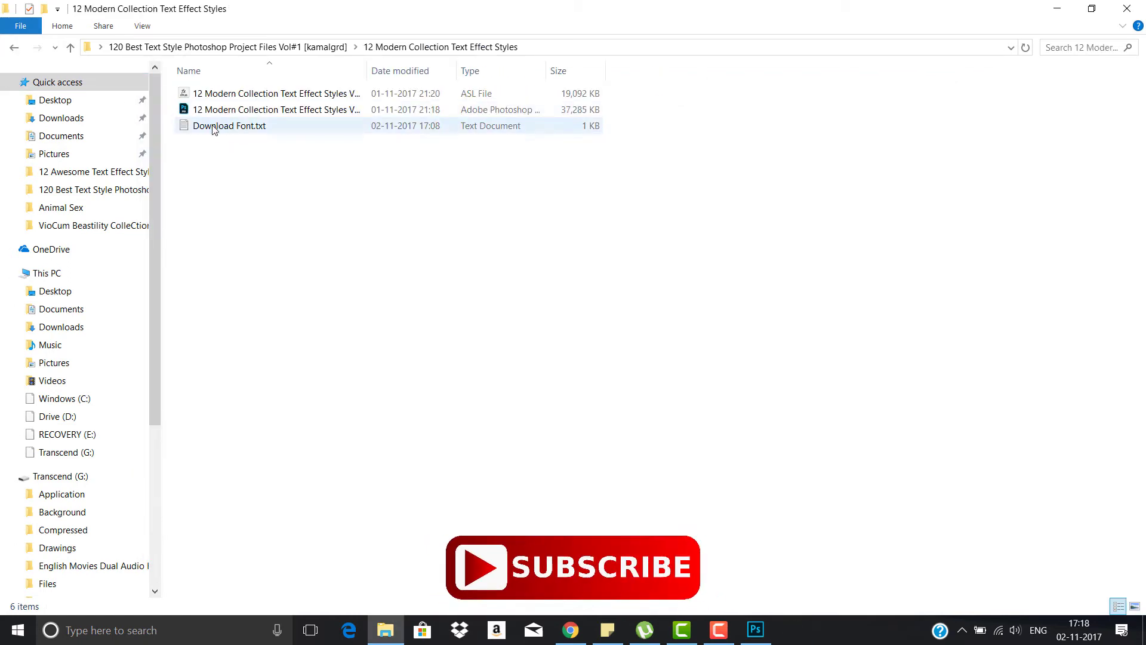
pyautogui.click(190, 128)
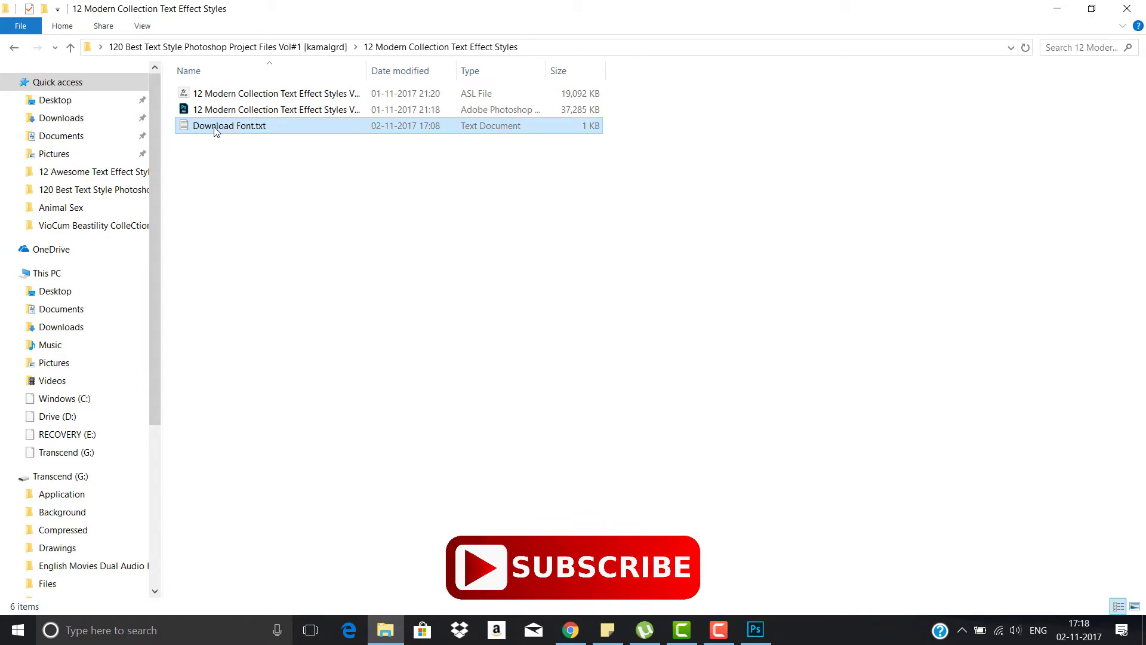
pyautogui.click(14, 49)
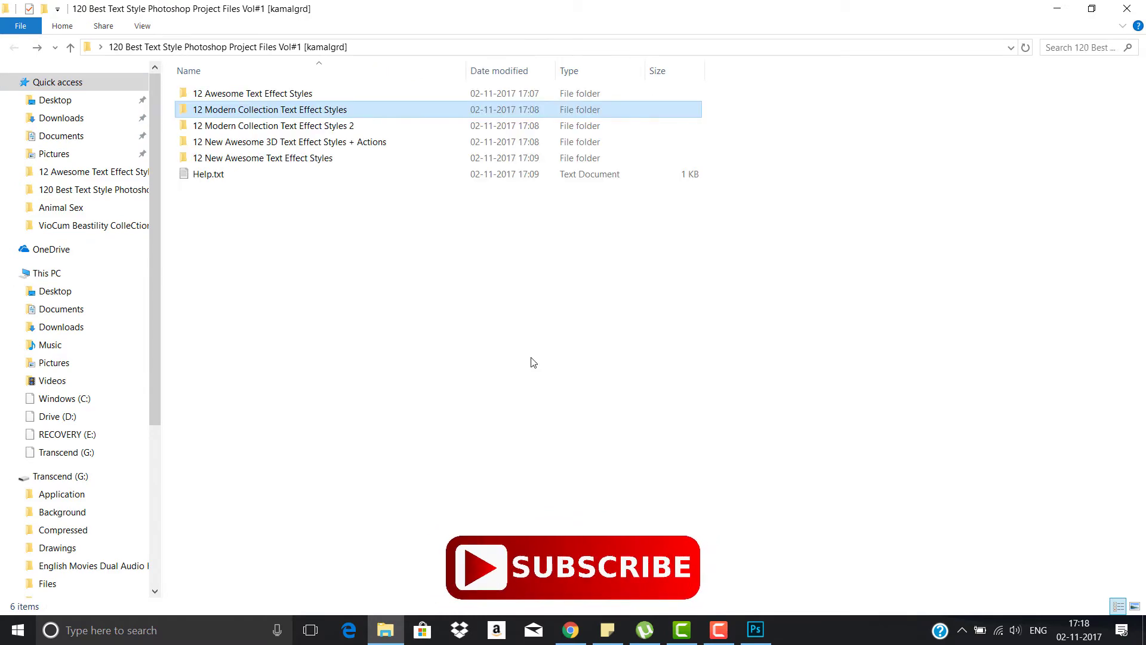
pyautogui.click(755, 629)
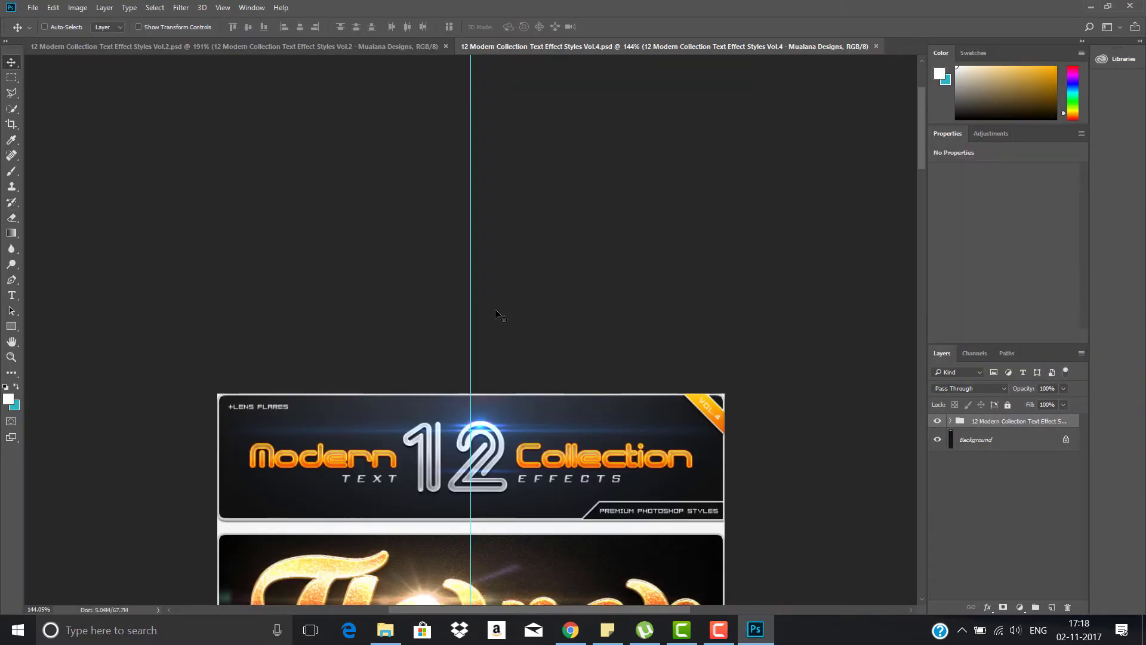
# - Show the Styles panel from the Window menu beside the Modern Collection Vol.4 preview
pyautogui.scroll(-5, 465, 374)
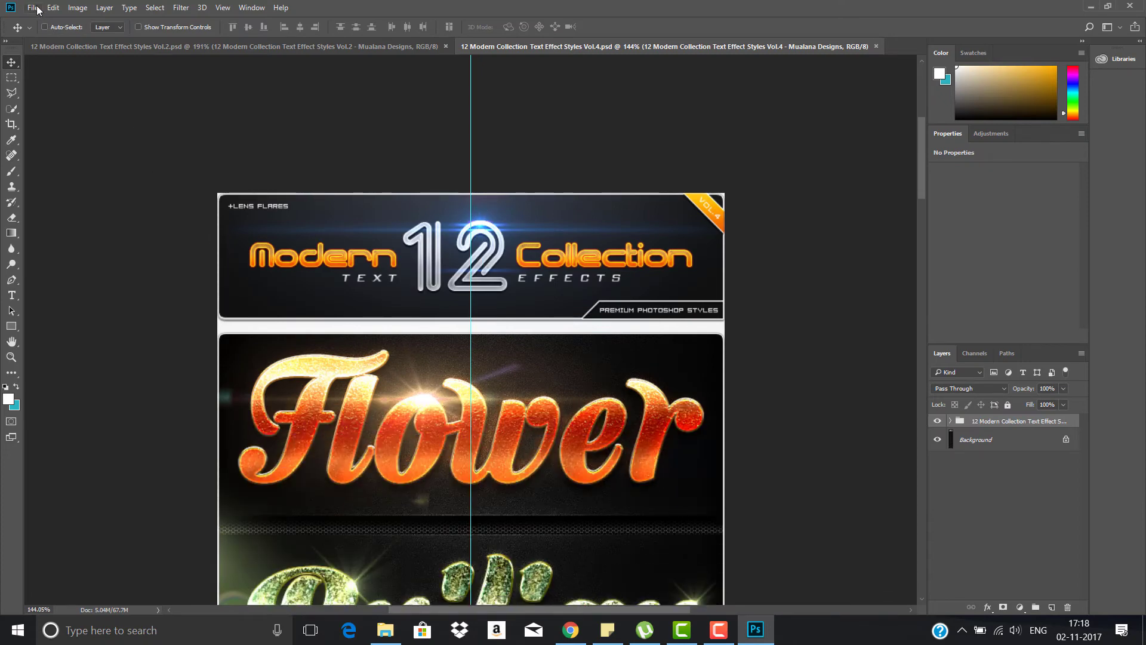
pyautogui.click(34, 8)
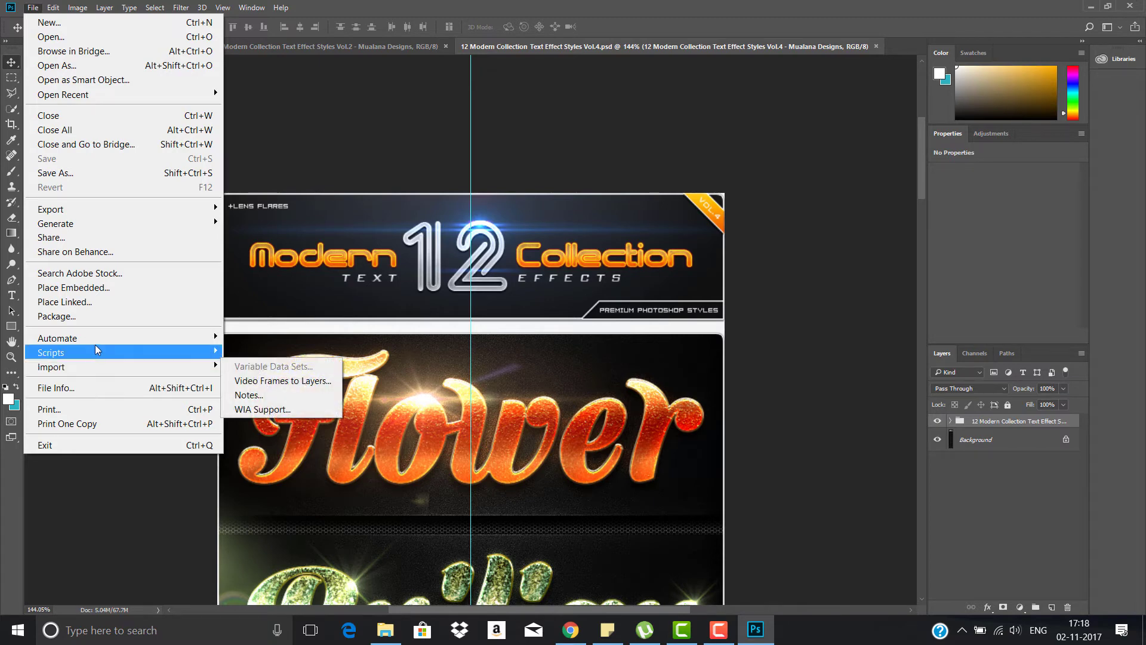
pyautogui.moveTo(54, 353)
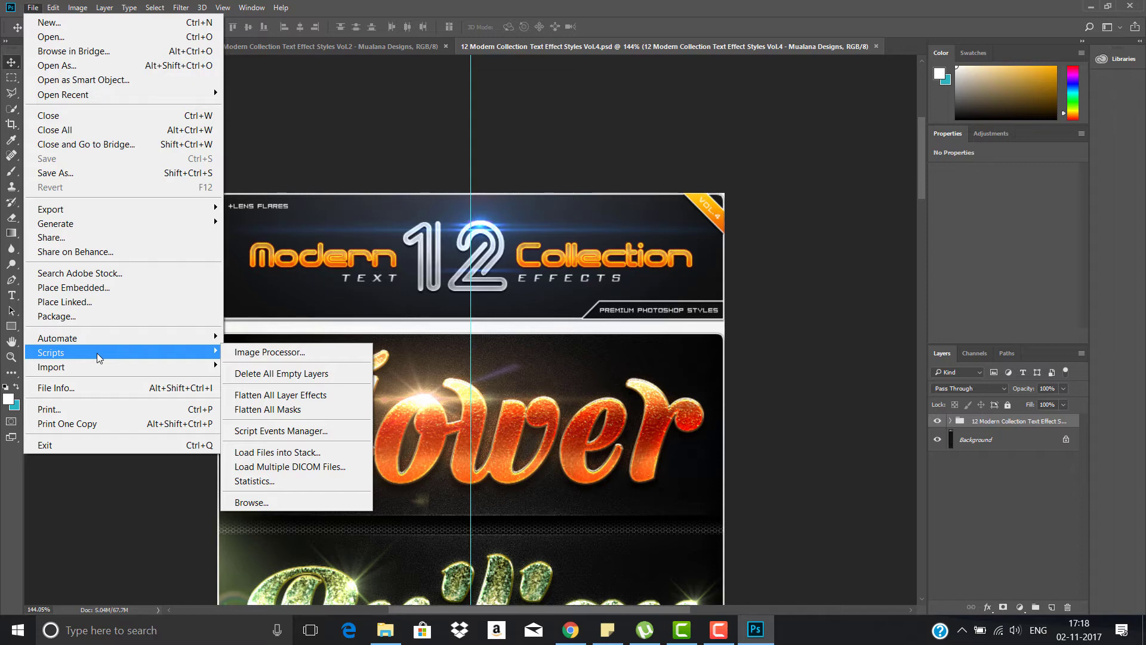
pyautogui.click(252, 8)
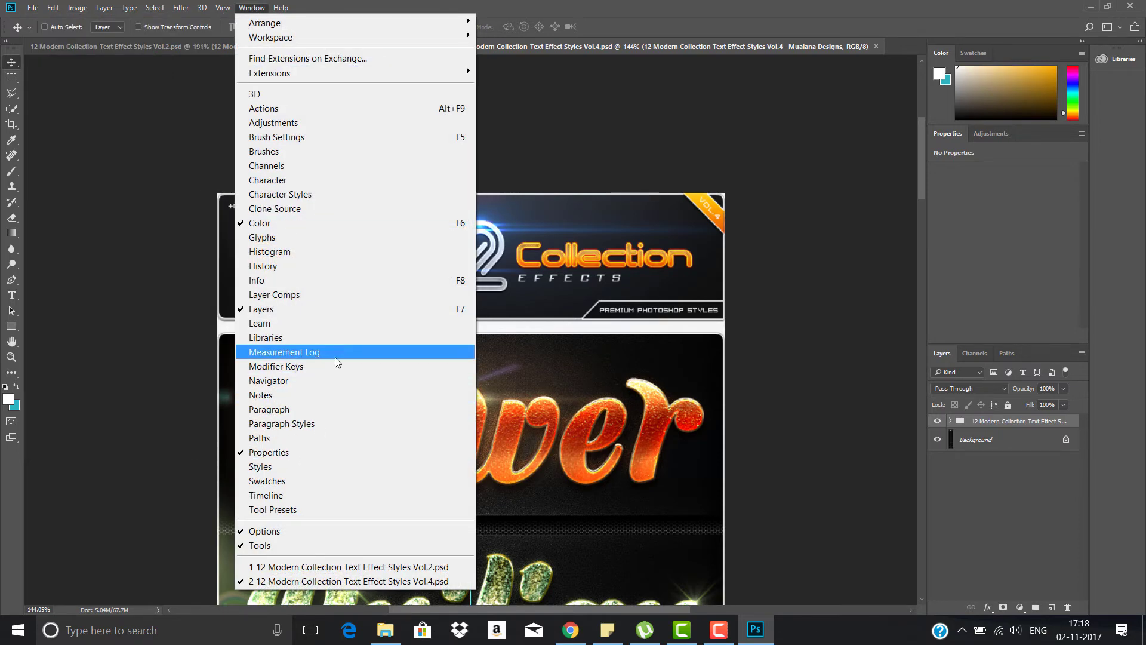
pyautogui.click(263, 466)
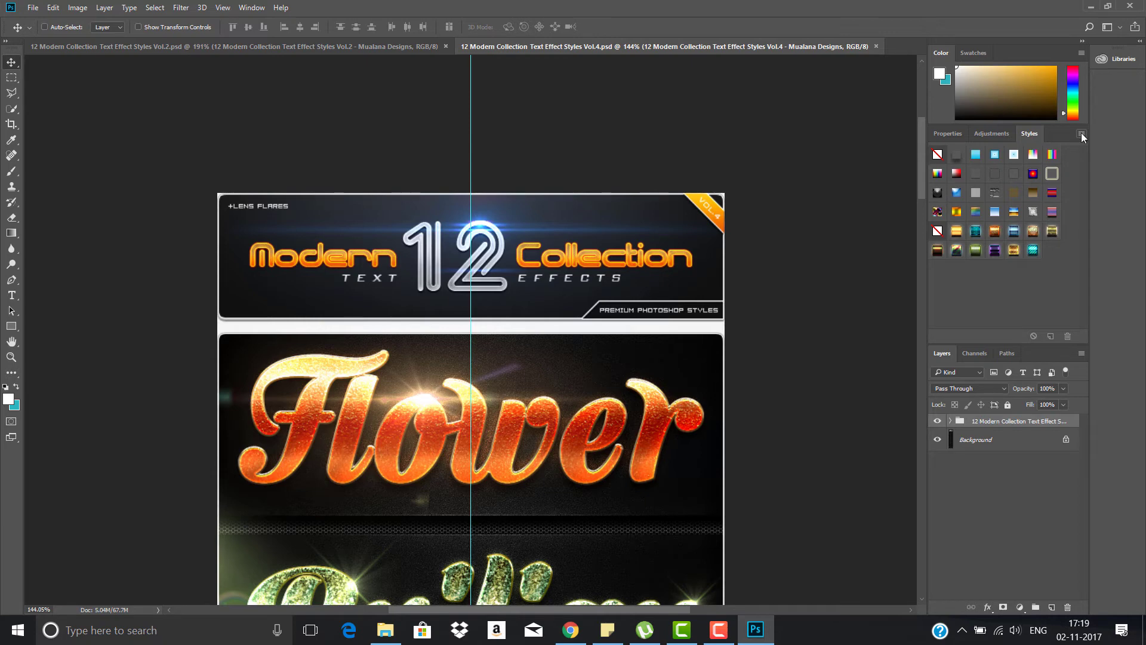
# - Load '12 Awesome Text Effect Styles.asl' from the Desktop pack folder into the Styles panel
pyautogui.click(1081, 135)
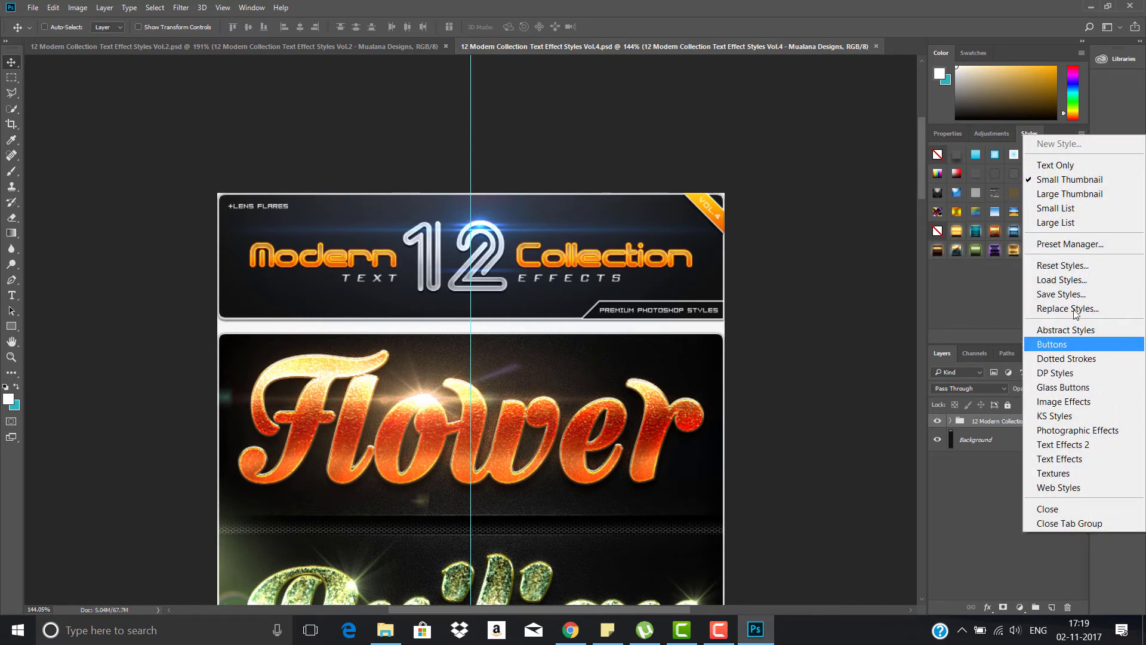
pyautogui.click(1070, 284)
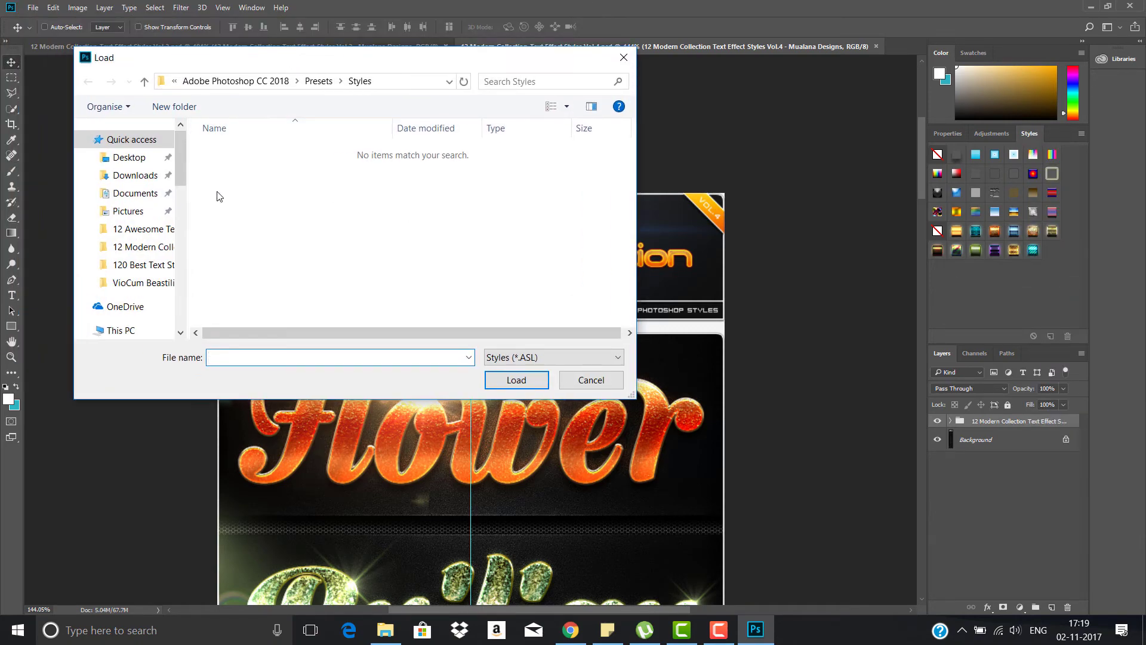
pyautogui.click(129, 157)
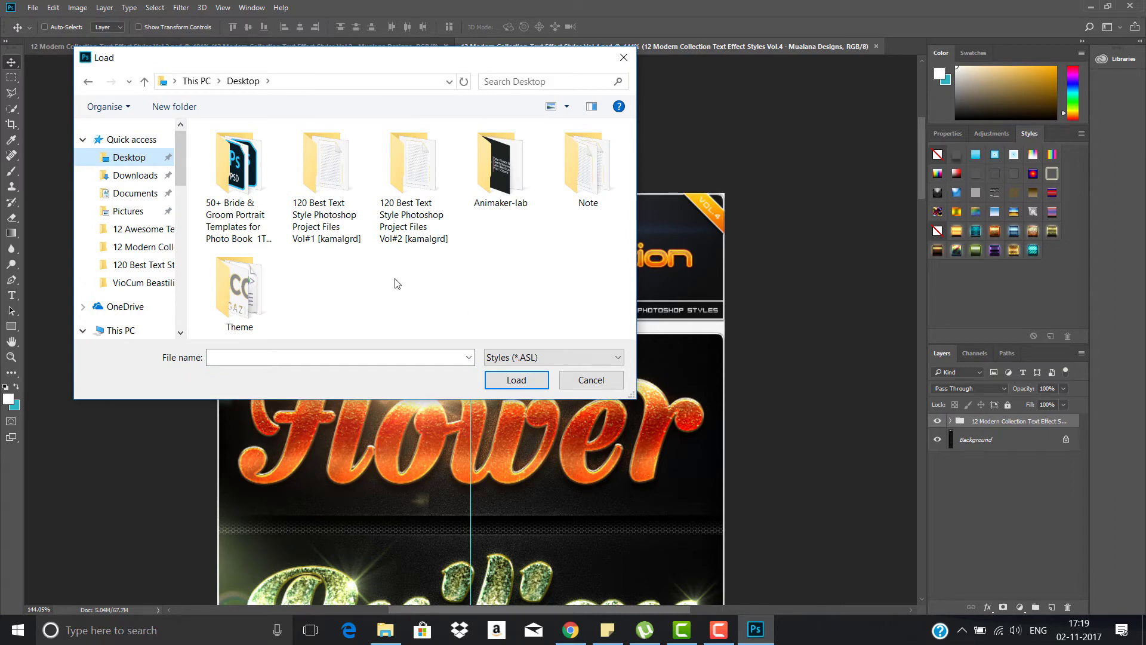
pyautogui.doubleClick(325, 197)
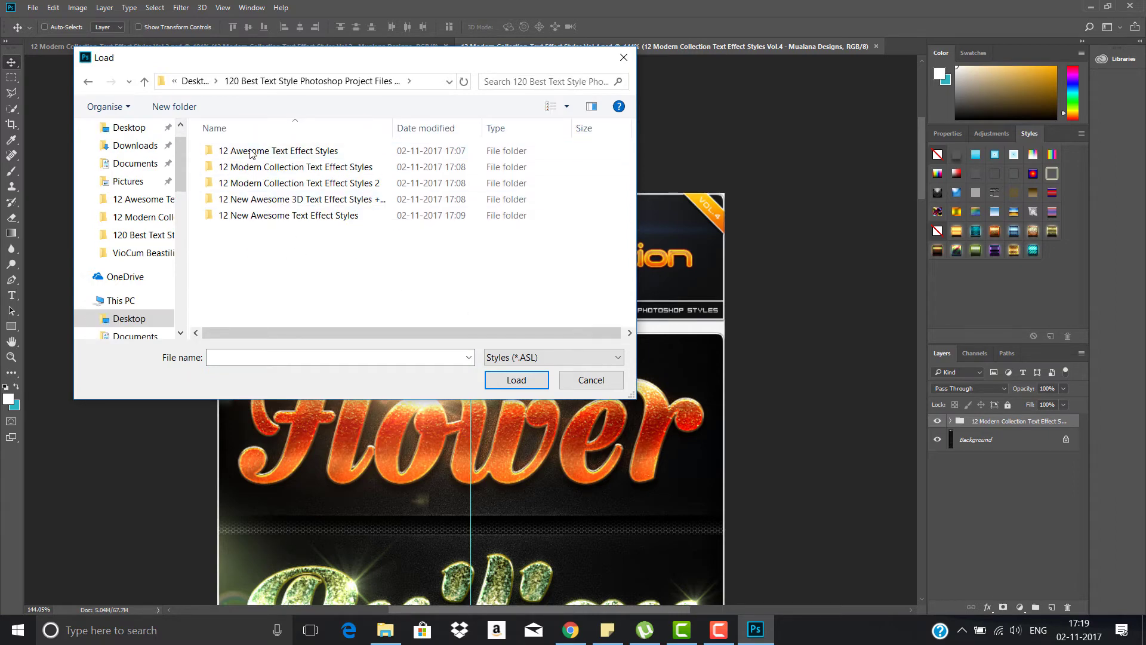
pyautogui.moveTo(278, 151)
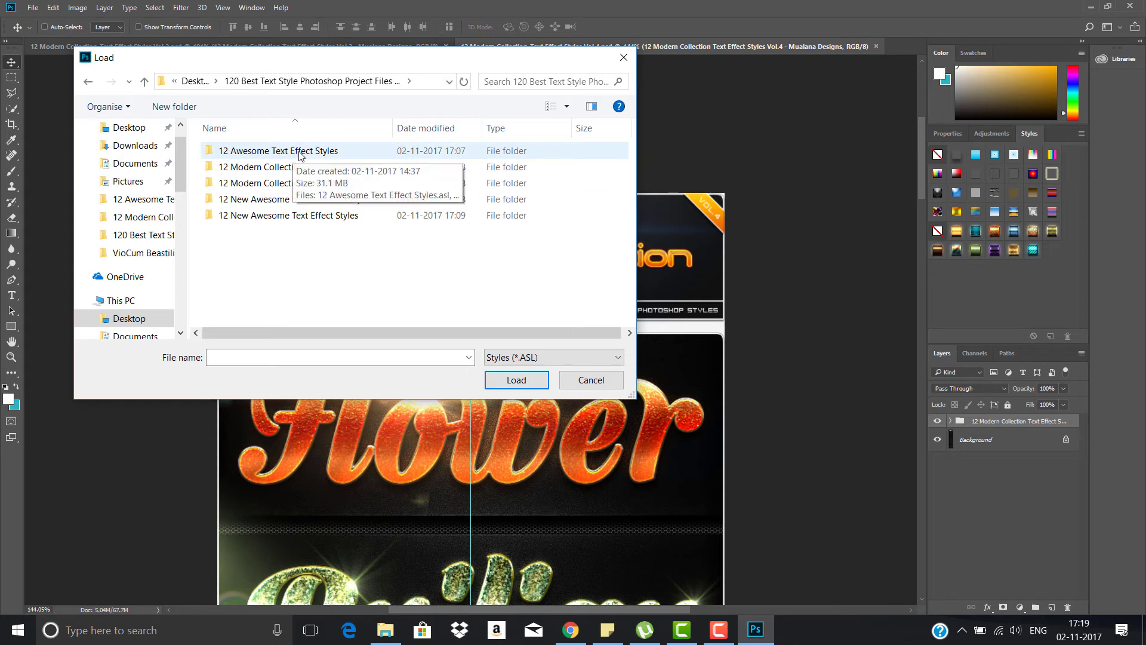
pyautogui.doubleClick(287, 154)
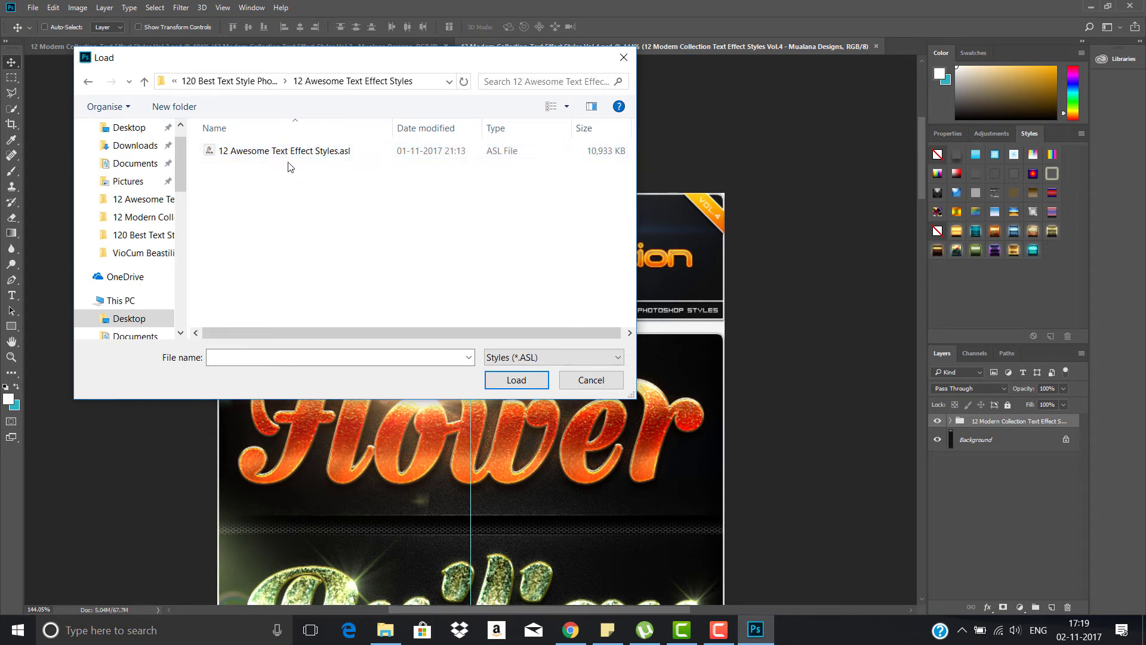
pyautogui.click(290, 155)
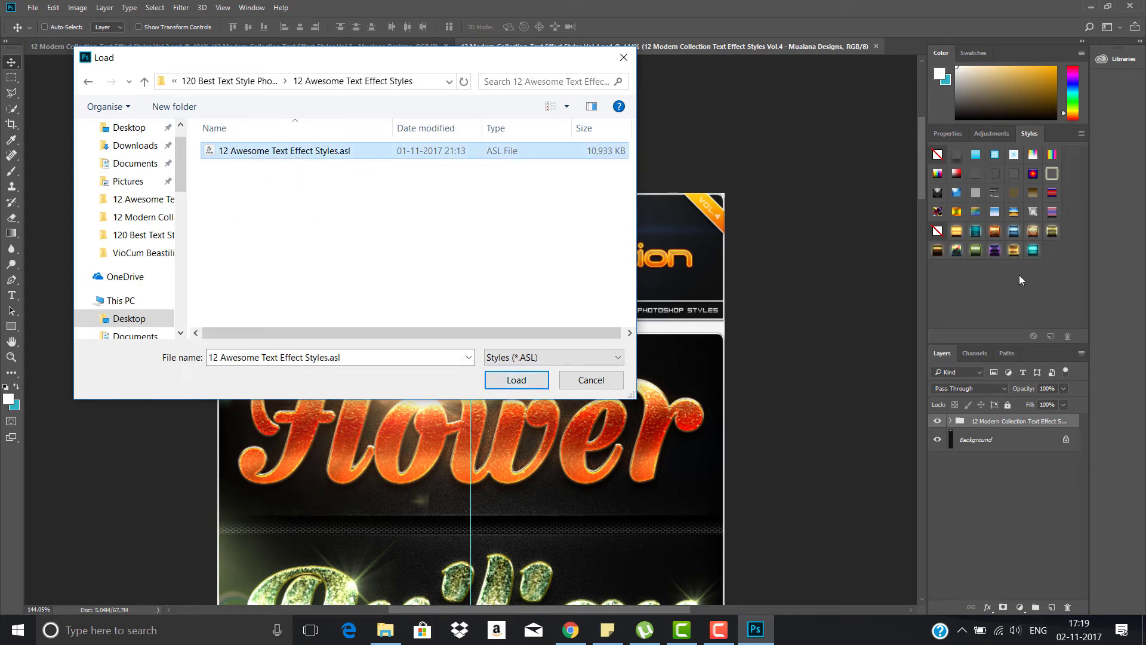
pyautogui.click(534, 387)
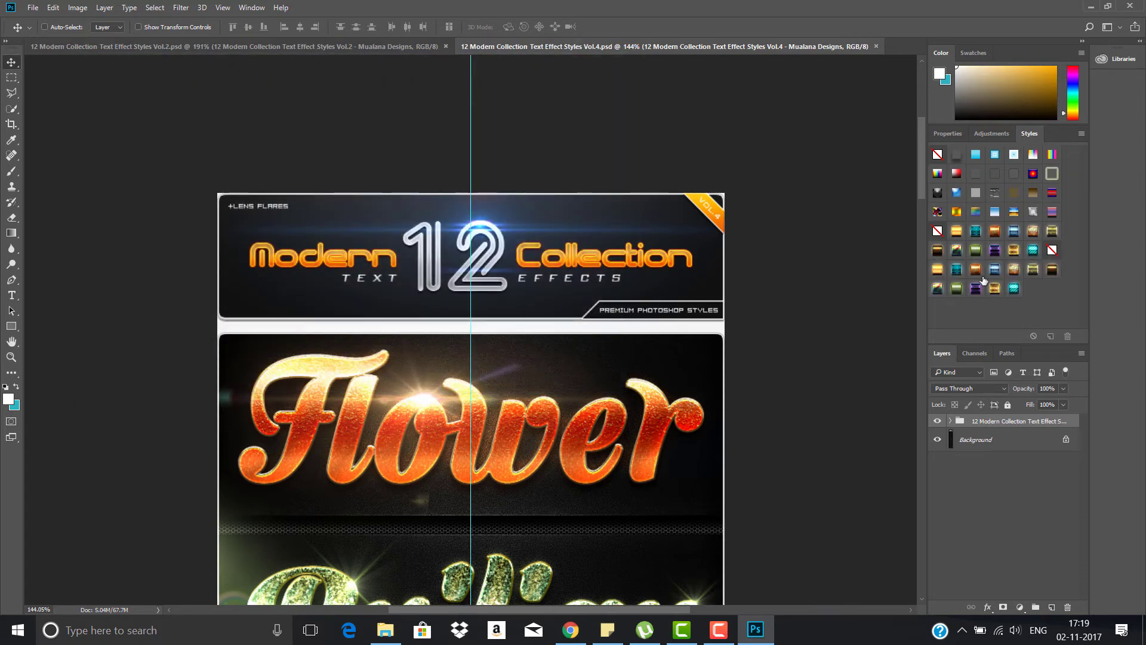
# - Load the Modern Collection Vol.2 style file from the 12 Modern Collection Text Effect Styles folder
pyautogui.click(1082, 134)
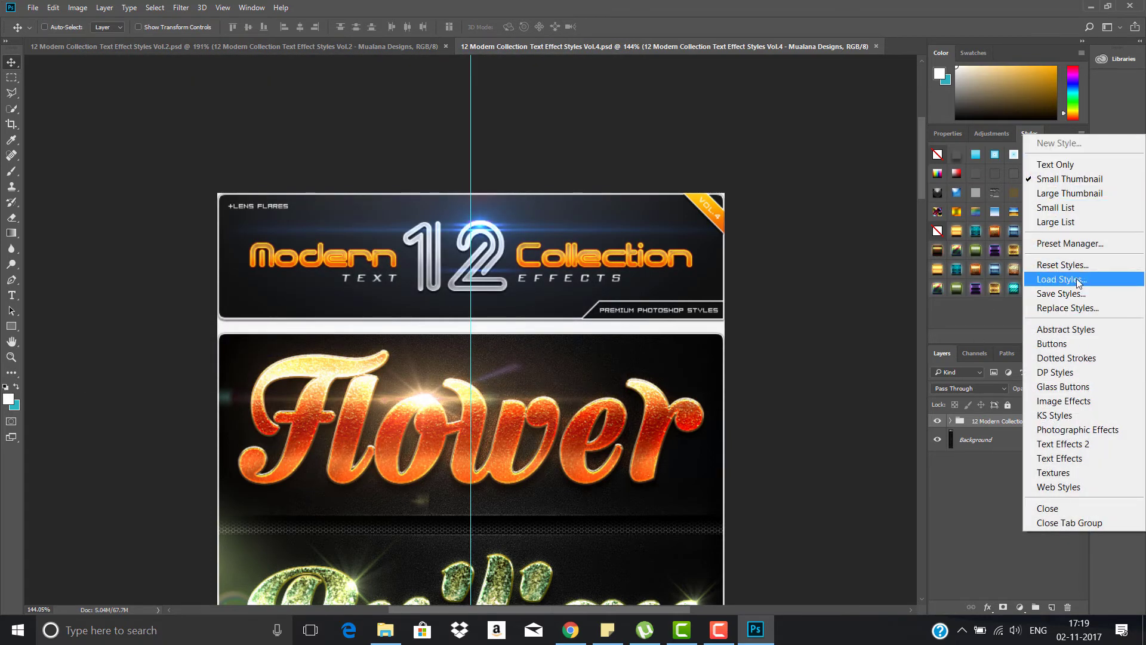
pyautogui.click(1063, 279)
pyautogui.click(272, 87)
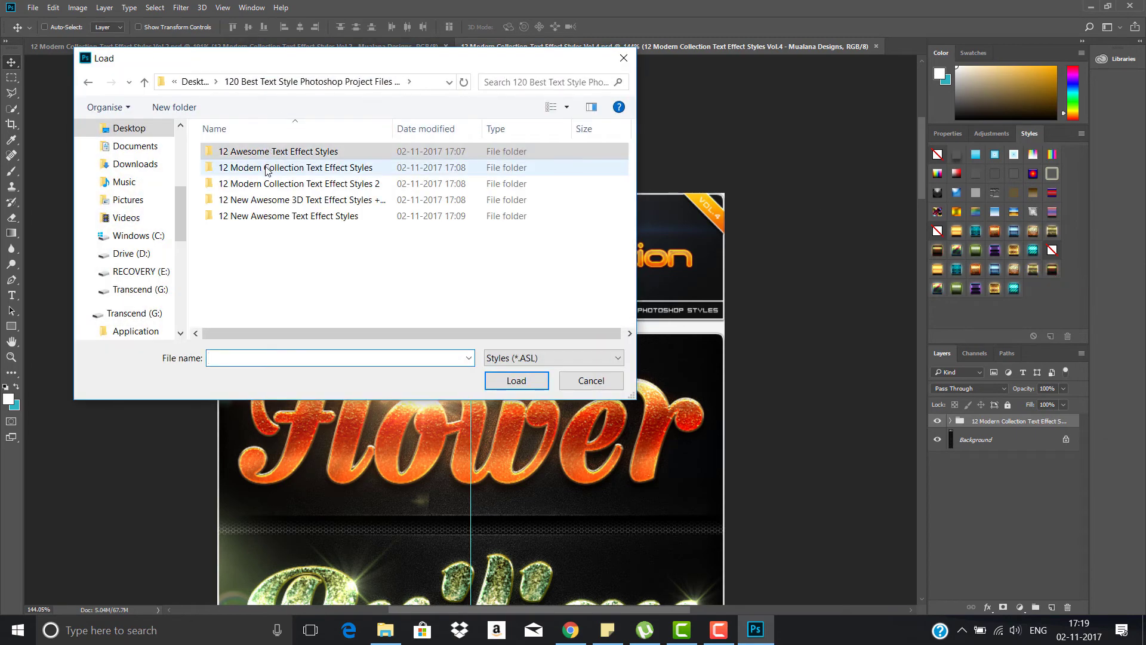
pyautogui.doubleClick(286, 168)
pyautogui.click(295, 153)
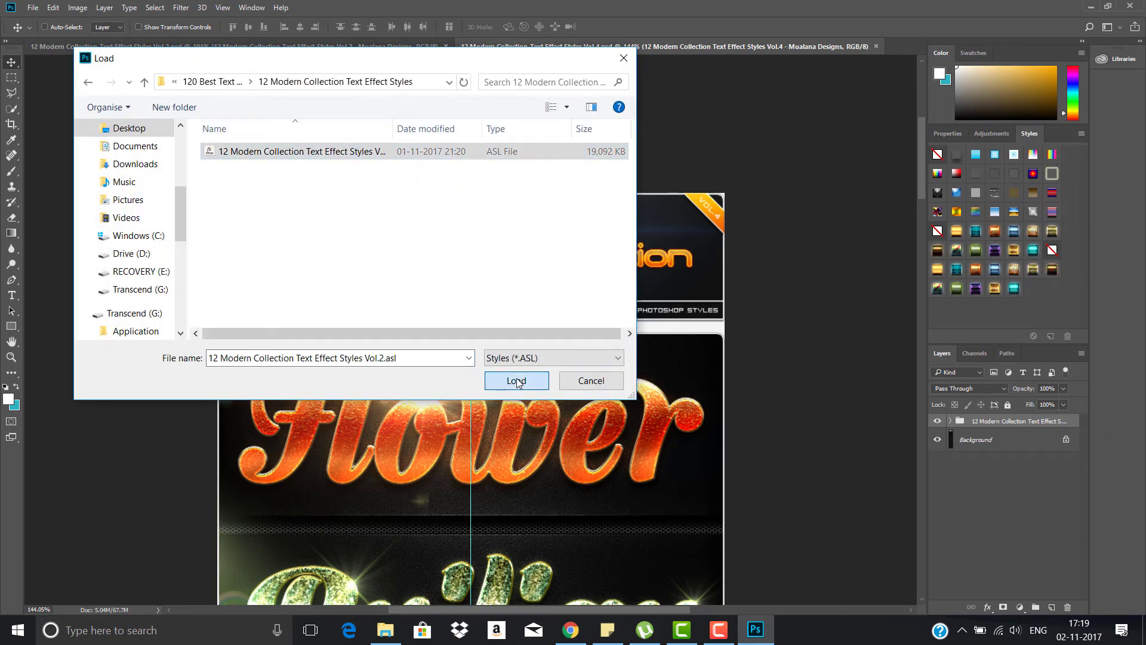
pyautogui.click(516, 380)
# - Load the style file from the 12 Modern Collection Text Effect Styles 2 folder
pyautogui.click(1081, 133)
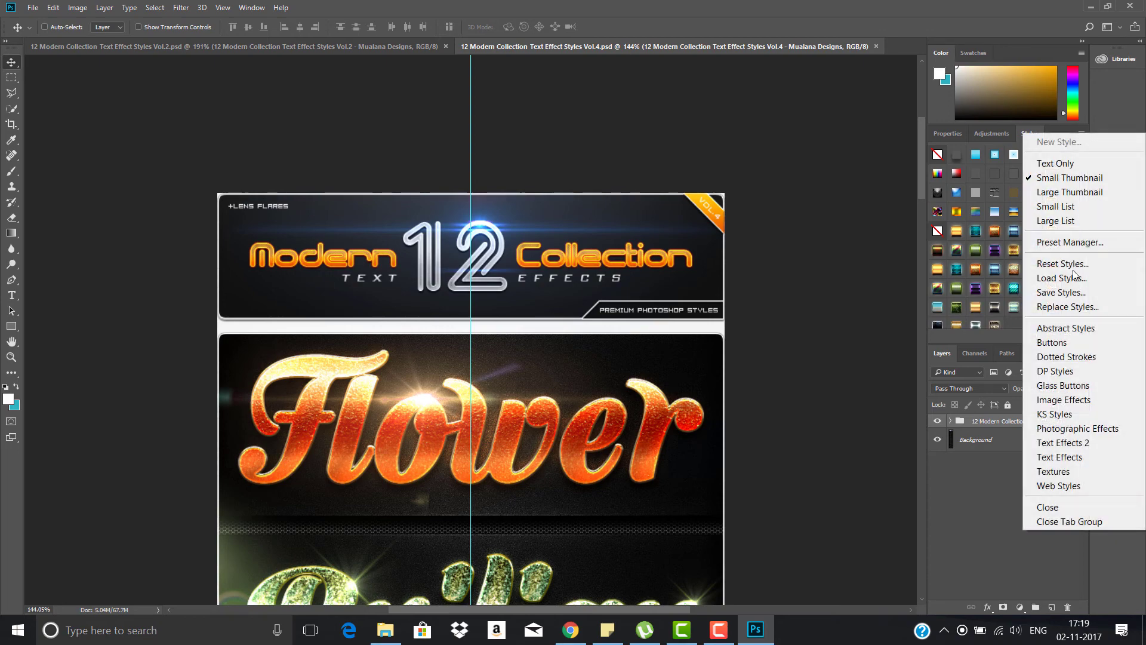
pyautogui.click(1068, 279)
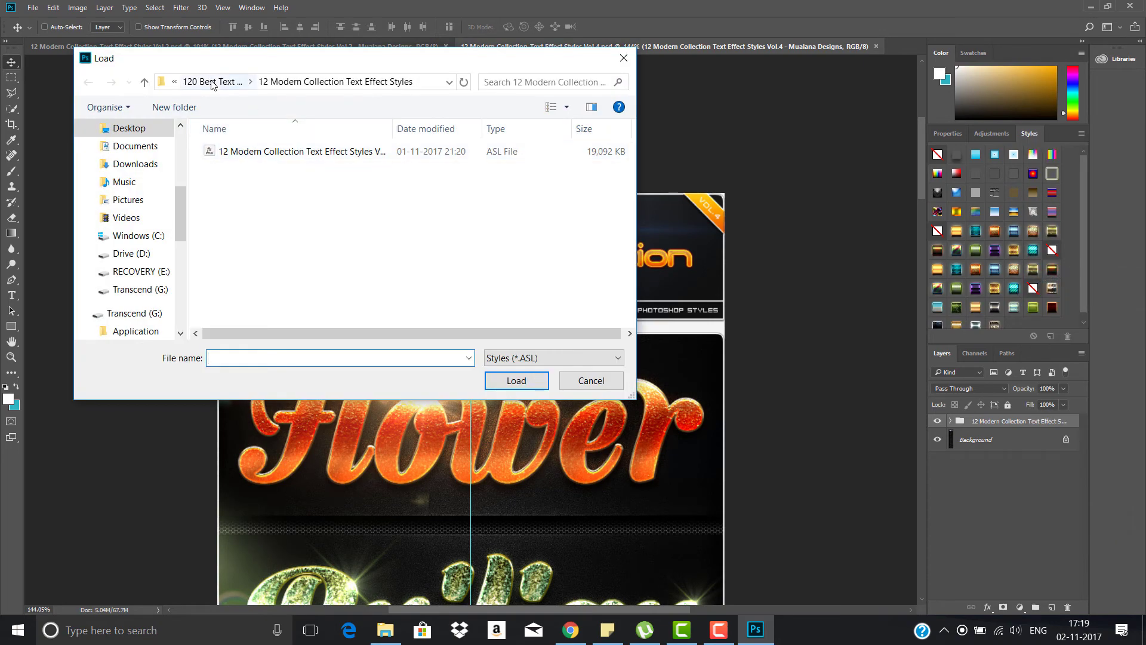
pyautogui.click(227, 82)
pyautogui.doubleClick(317, 184)
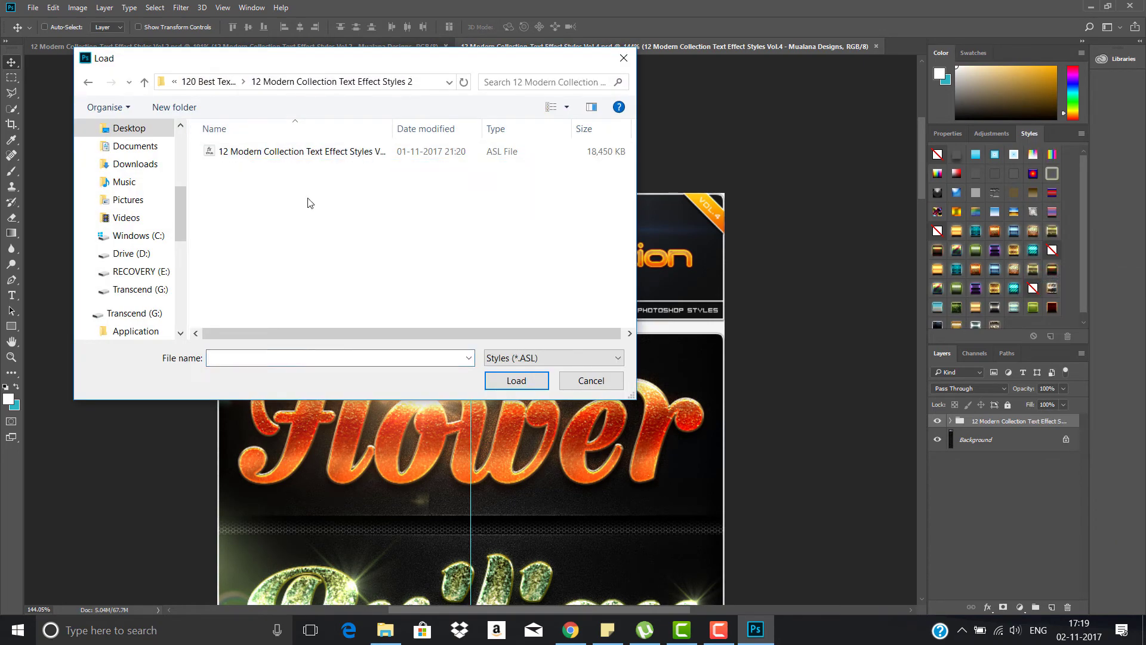
pyautogui.click(287, 152)
pyautogui.click(514, 382)
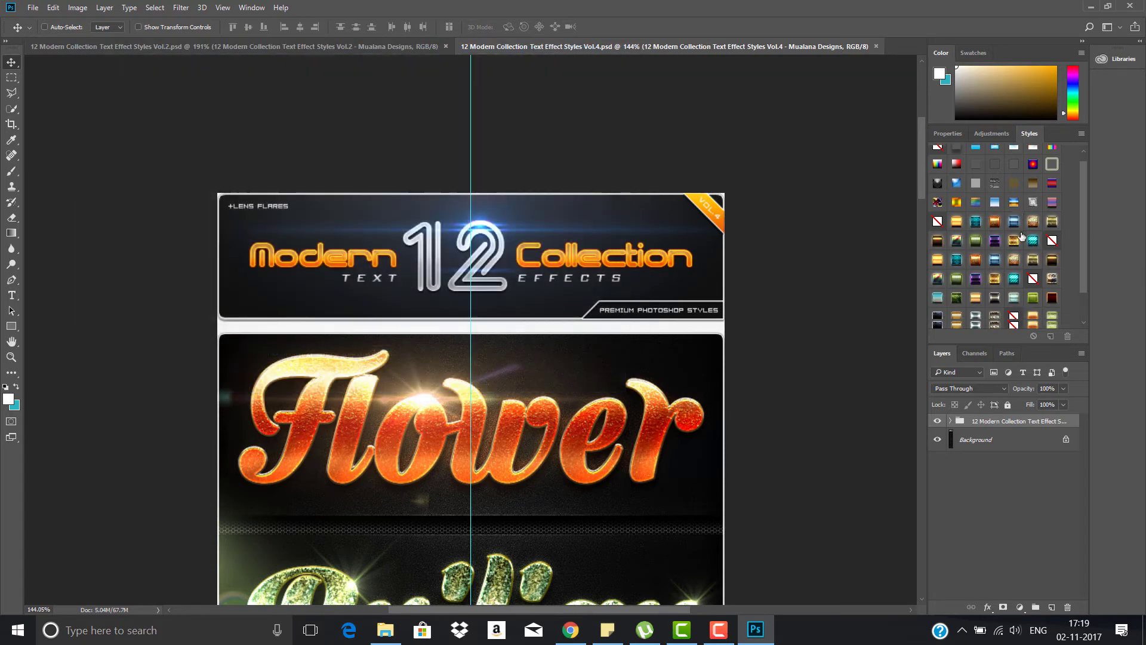
# - Load the 3D text effect styles .asl file into the Styles panel
pyautogui.click(1083, 135)
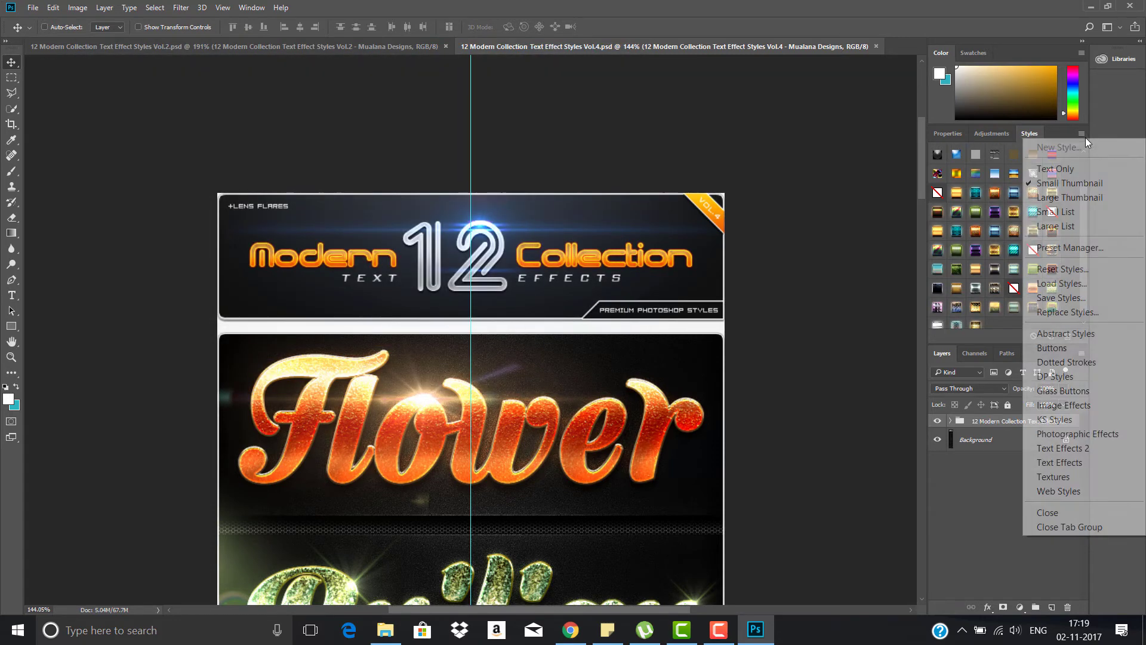
pyautogui.click(1062, 284)
pyautogui.click(217, 84)
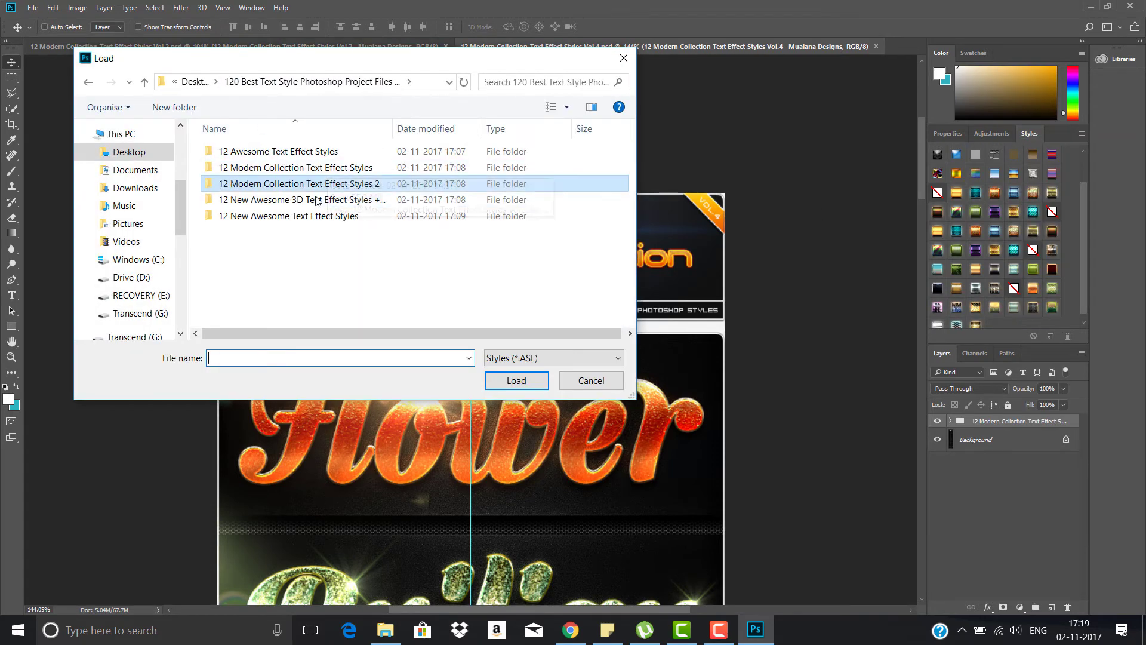
pyautogui.doubleClick(280, 200)
pyautogui.click(280, 152)
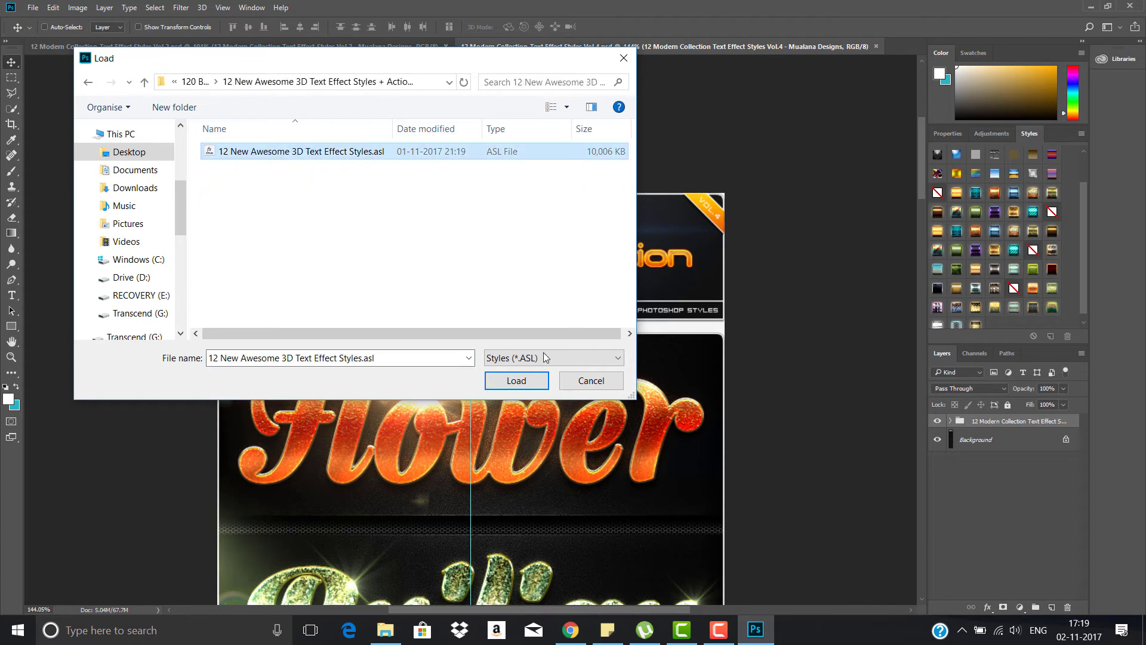
pyautogui.click(517, 381)
# - Load one more pack's .asl style file into the Styles panel
pyautogui.click(1081, 133)
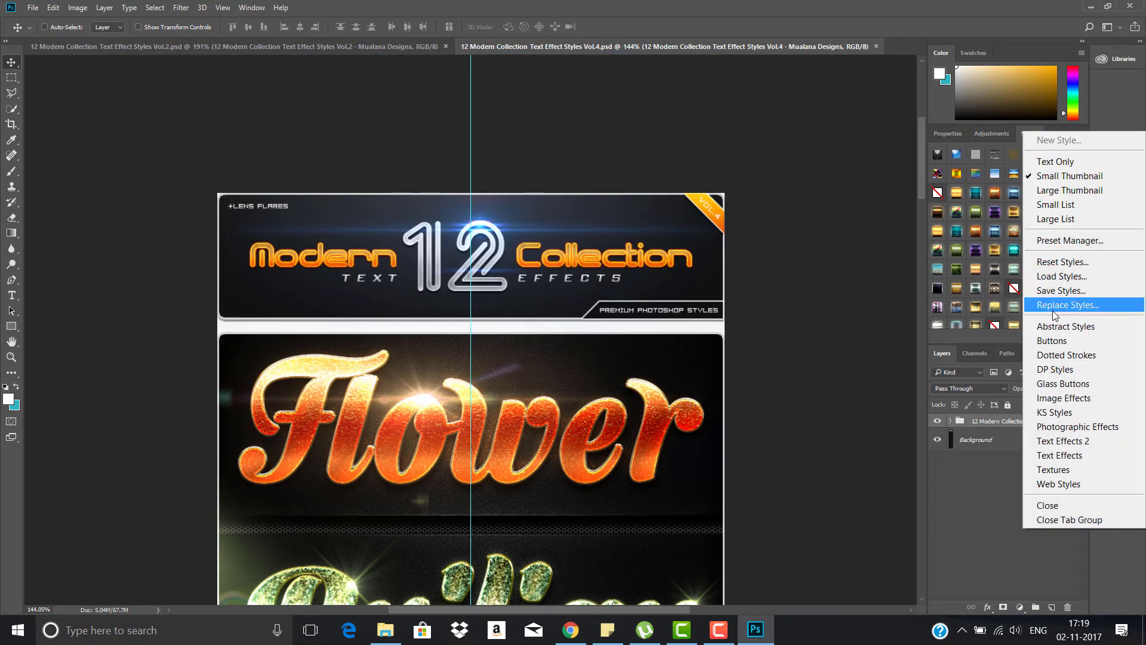
pyautogui.click(1063, 275)
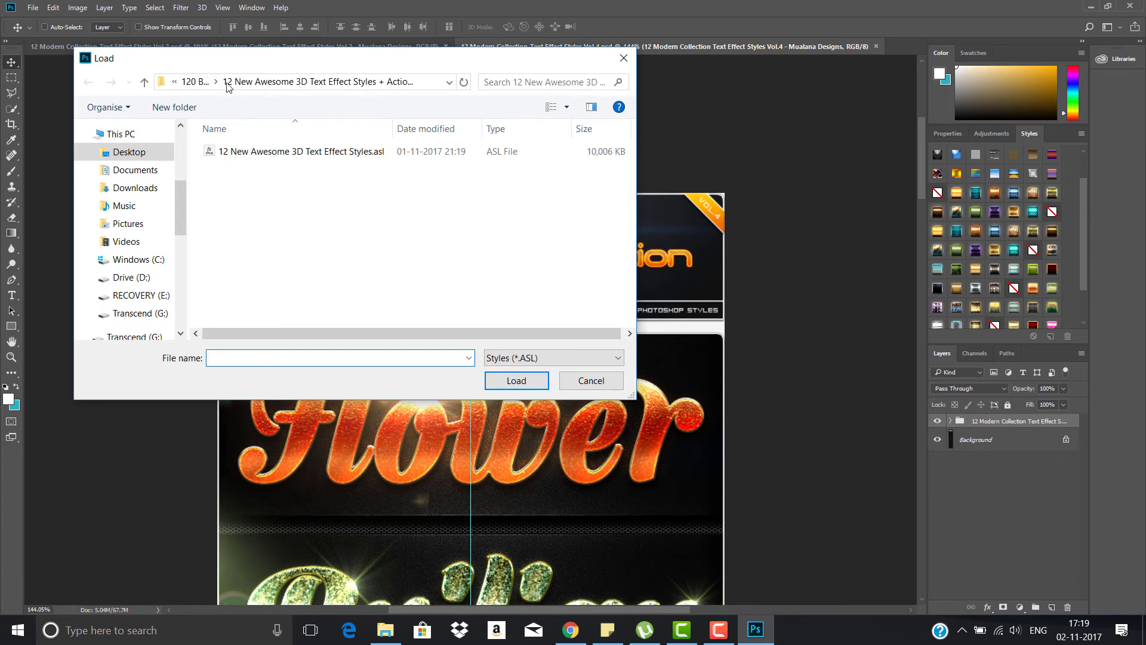
pyautogui.click(195, 82)
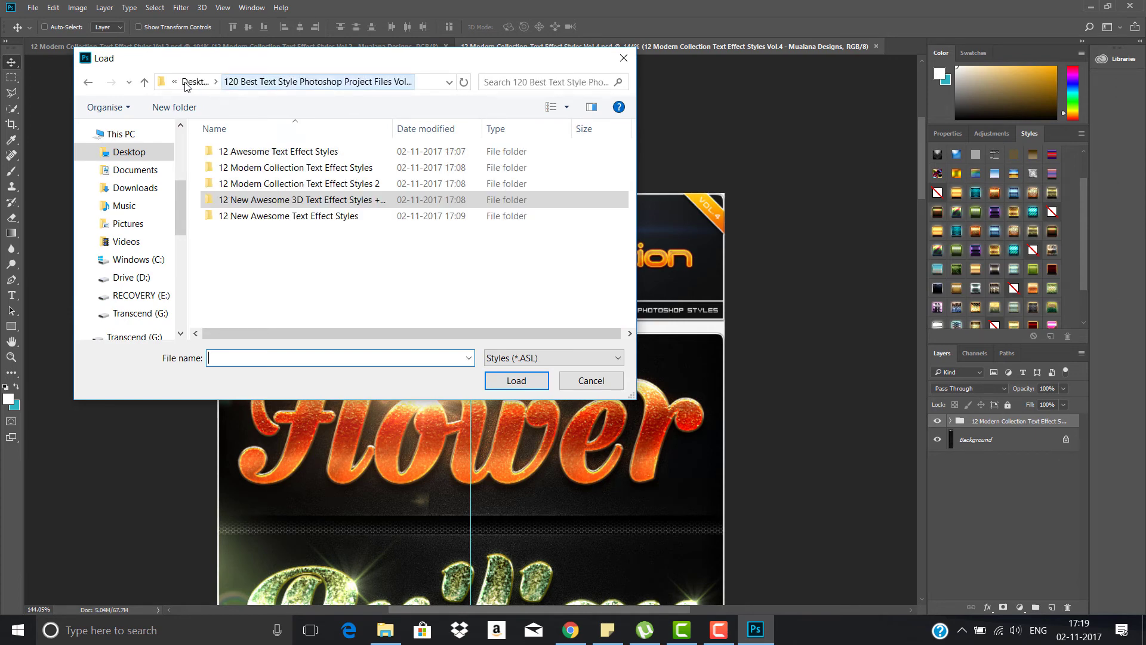
pyautogui.doubleClick(297, 216)
pyautogui.click(293, 151)
pyautogui.click(521, 379)
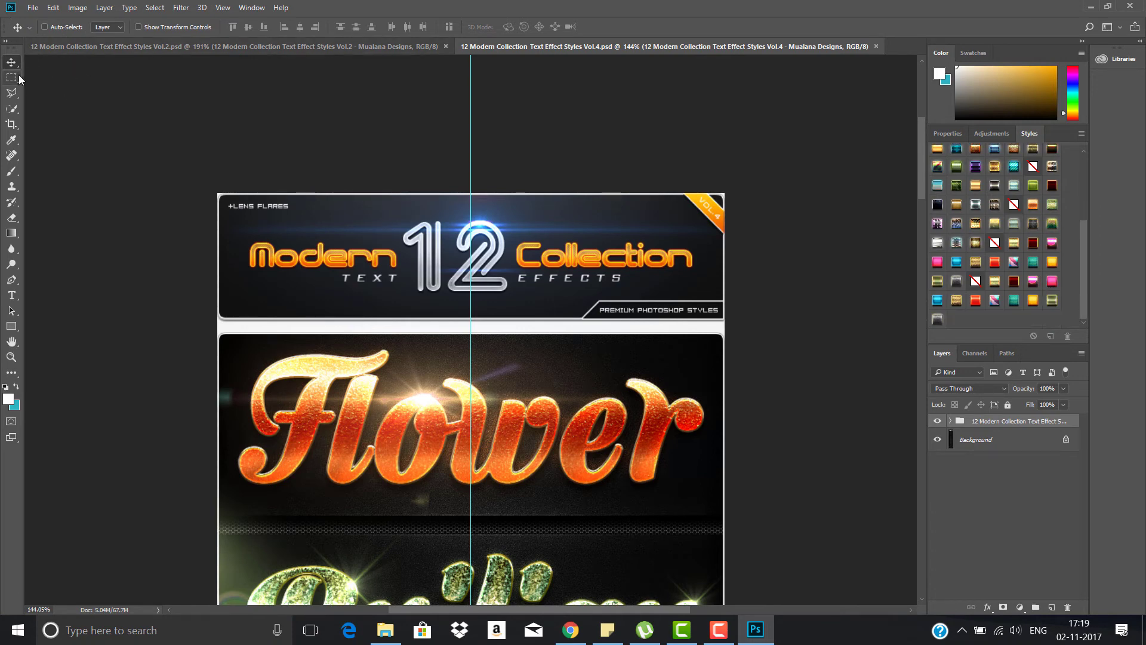
# - Create a new blank document and start a Kamal text line on the page
pyautogui.click(32, 7)
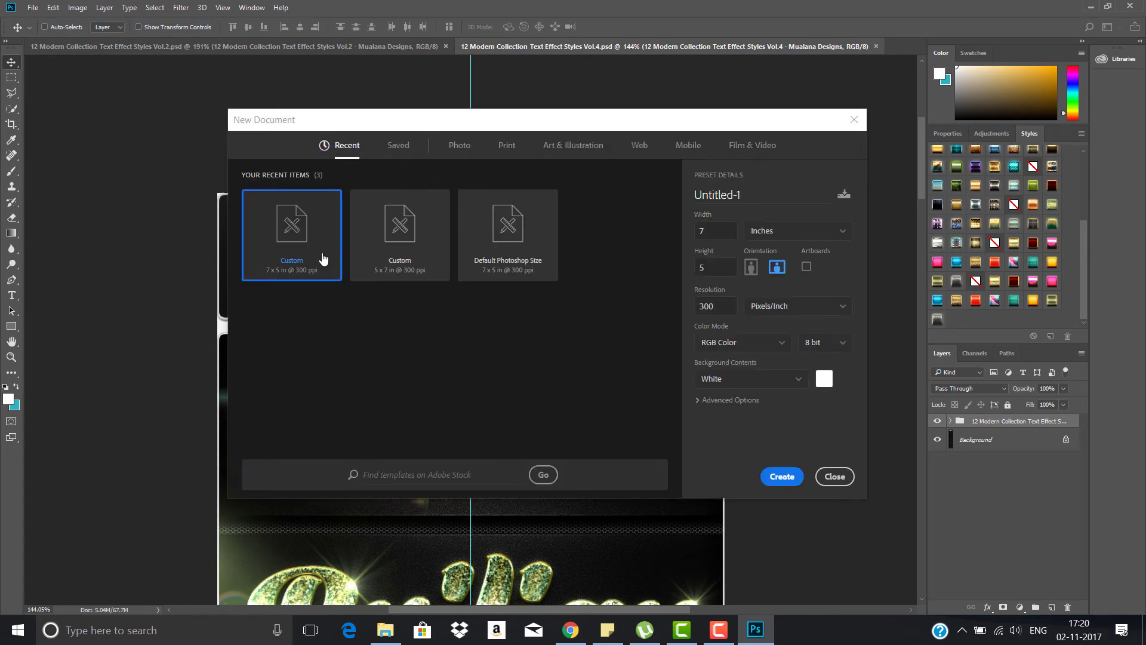
pyautogui.click(782, 477)
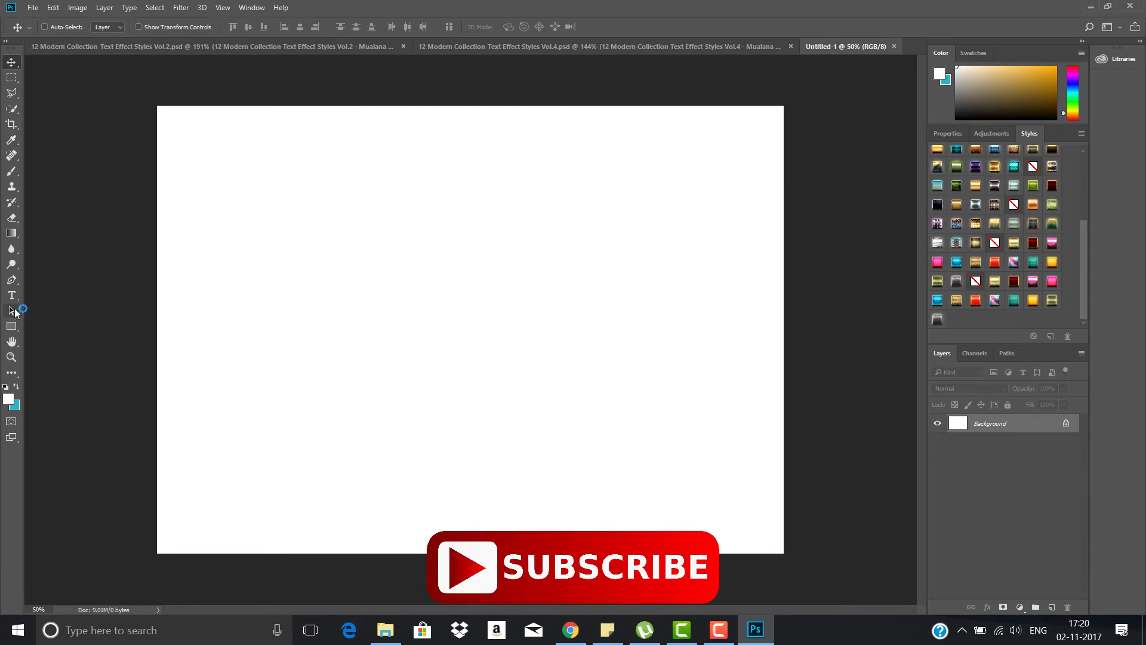
pyautogui.click(11, 295)
pyautogui.click(340, 287)
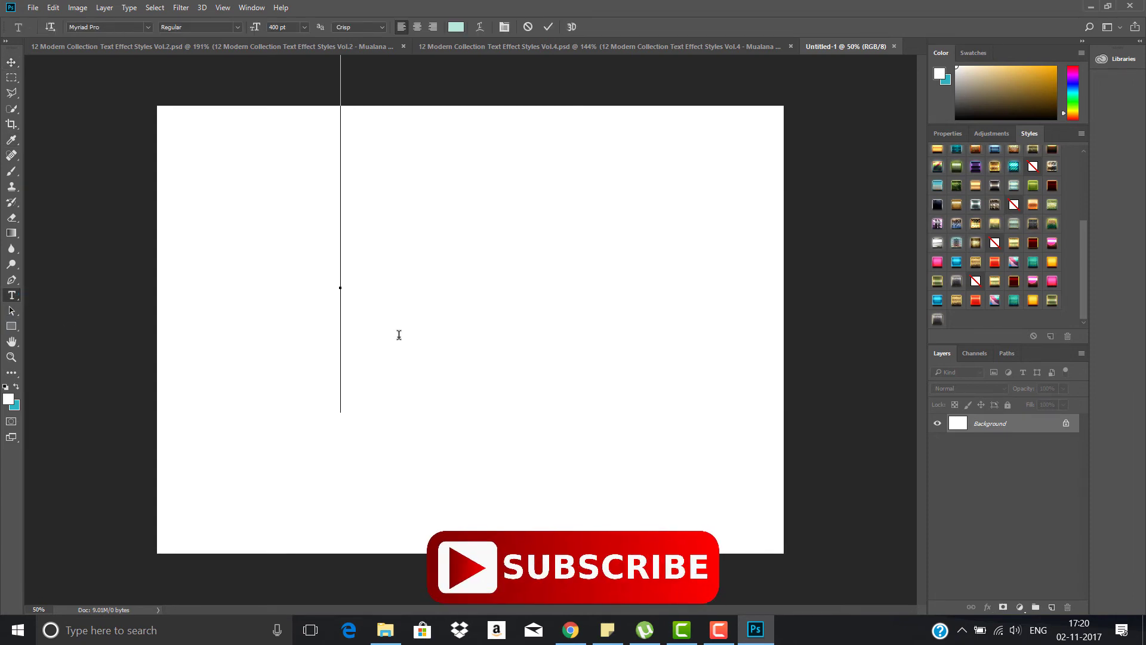
pyautogui.write('K')
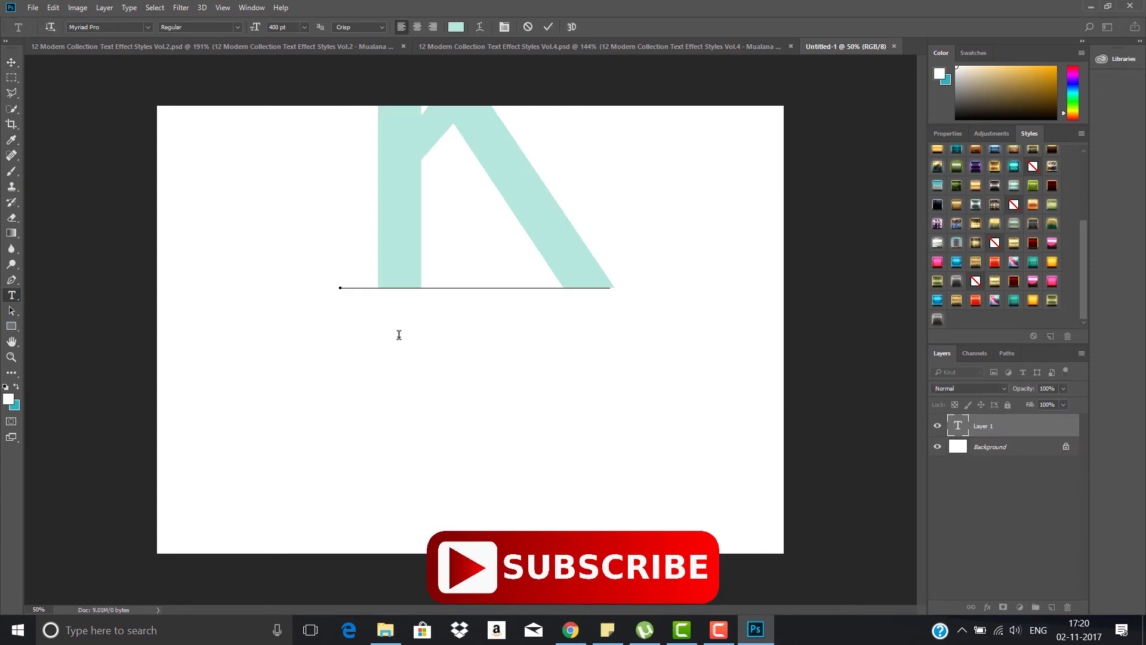
pyautogui.write('a')
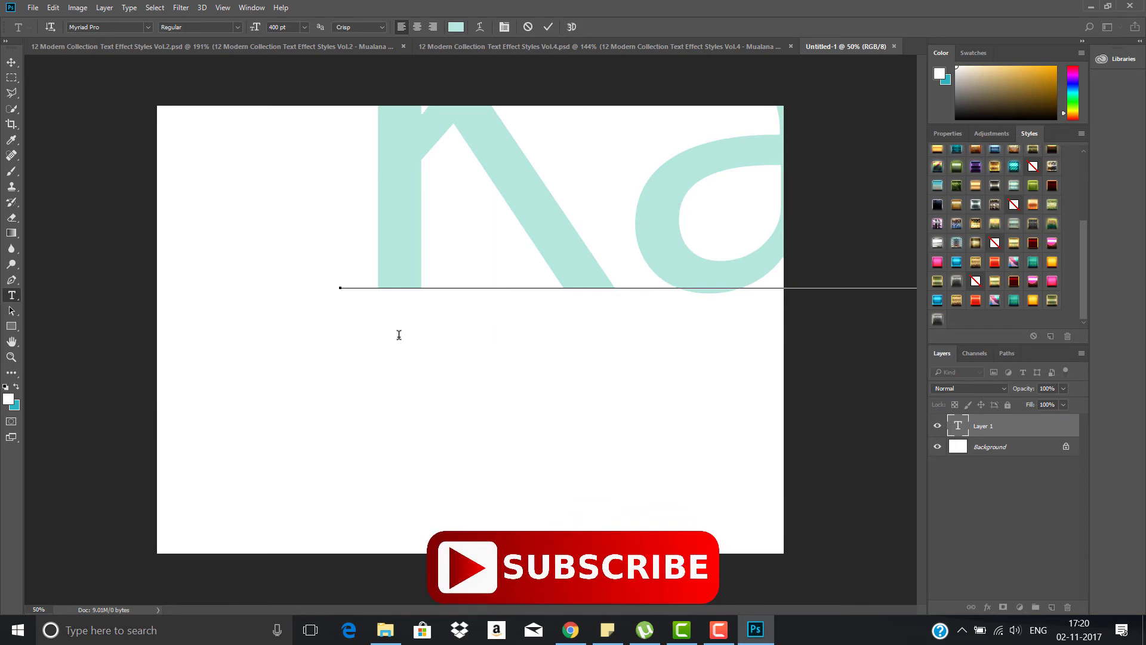
# - Set the Kamal text to 48 pt Magneto
pyautogui.hotkey('ctrl', 'a')
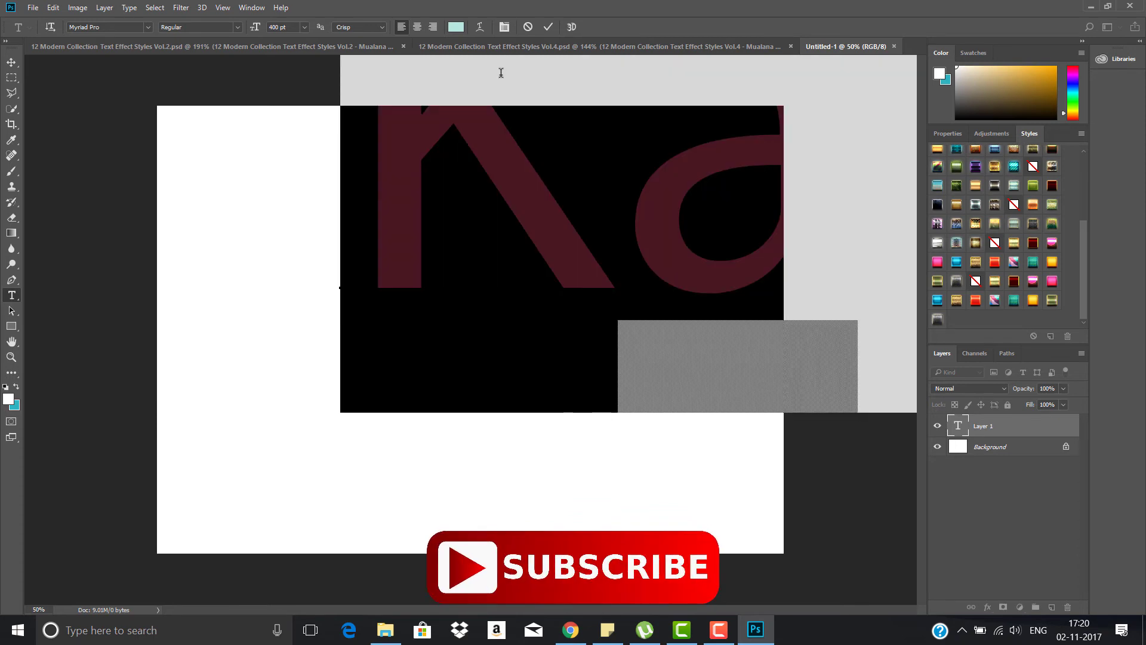
pyautogui.click(304, 26)
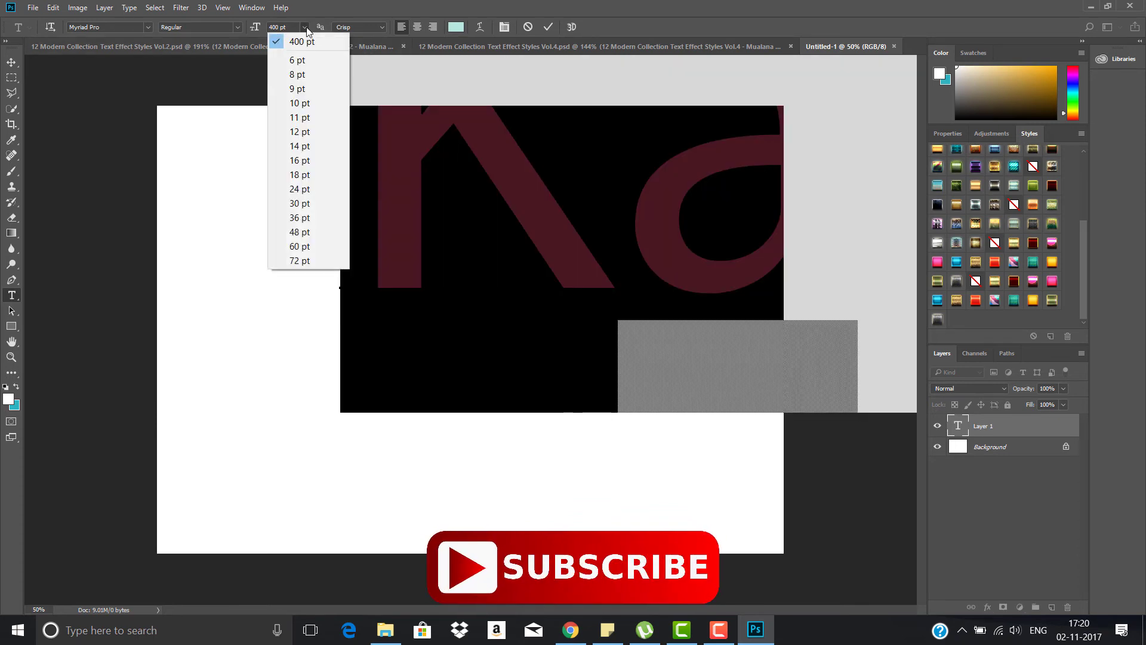
pyautogui.click(305, 204)
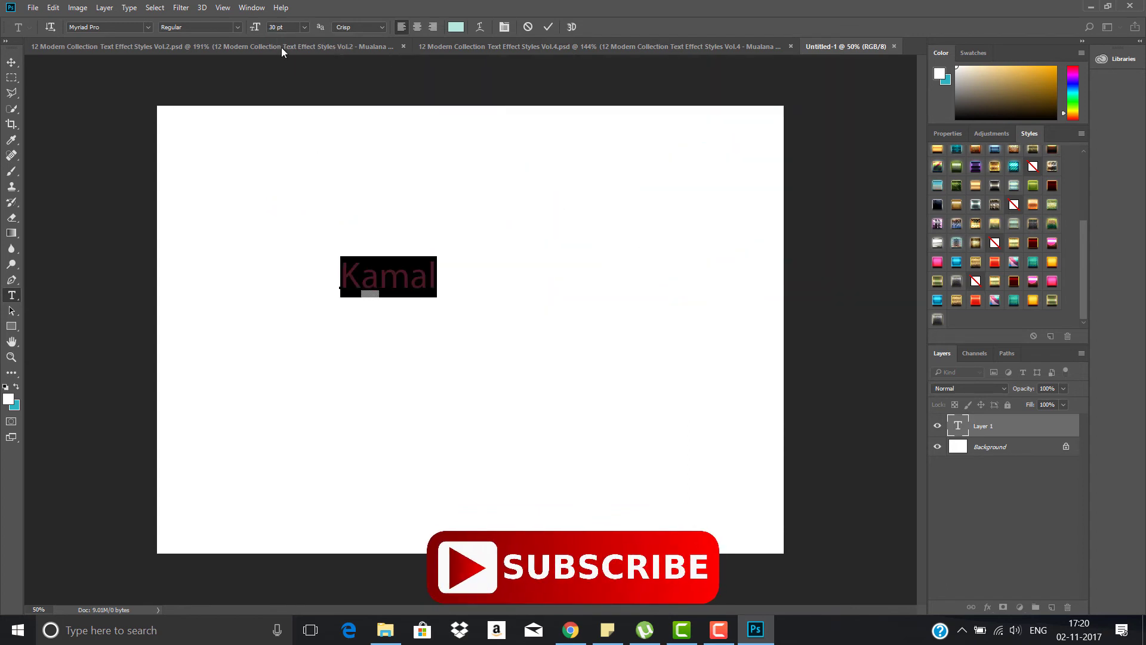
pyautogui.click(308, 27)
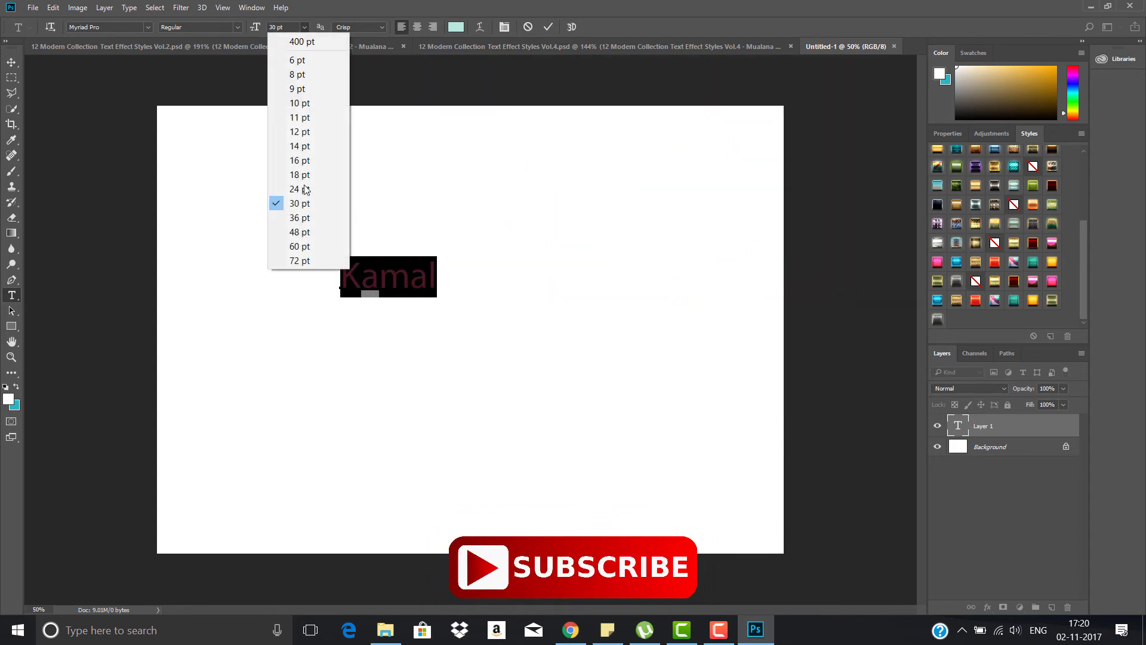
pyautogui.click(292, 225)
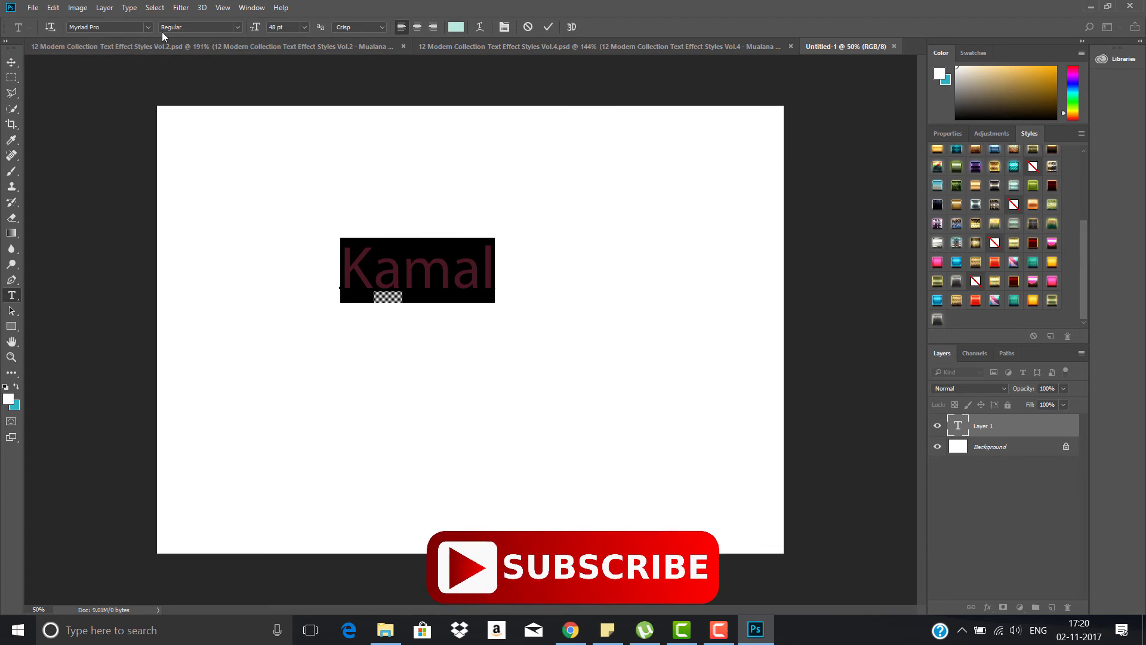
pyautogui.click(143, 26)
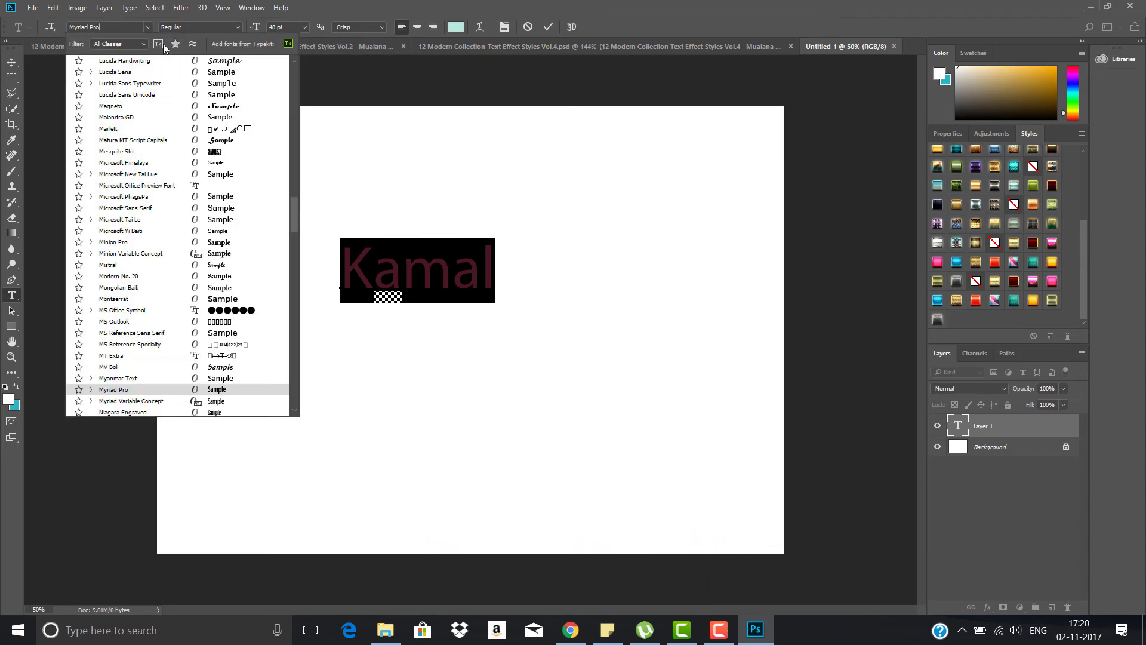
pyautogui.click(220, 110)
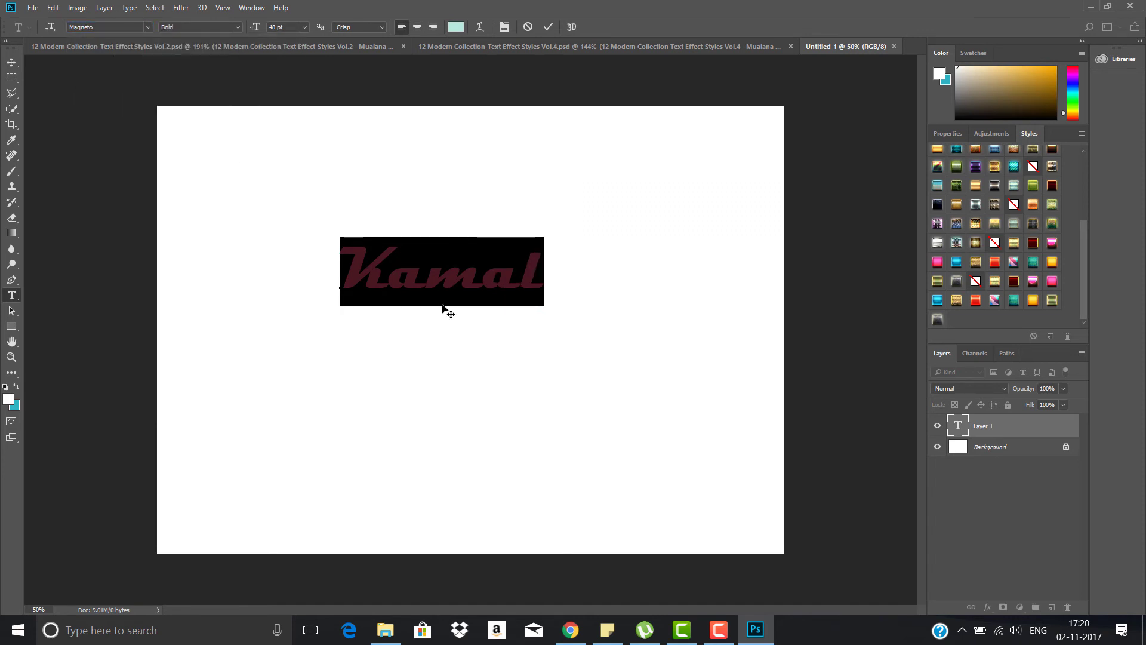
# - Move Kamal toward the page centre and scale it up to span most of the page
pyautogui.click(12, 62)
pyautogui.moveTo(451, 285); pyautogui.dragTo(464, 349)
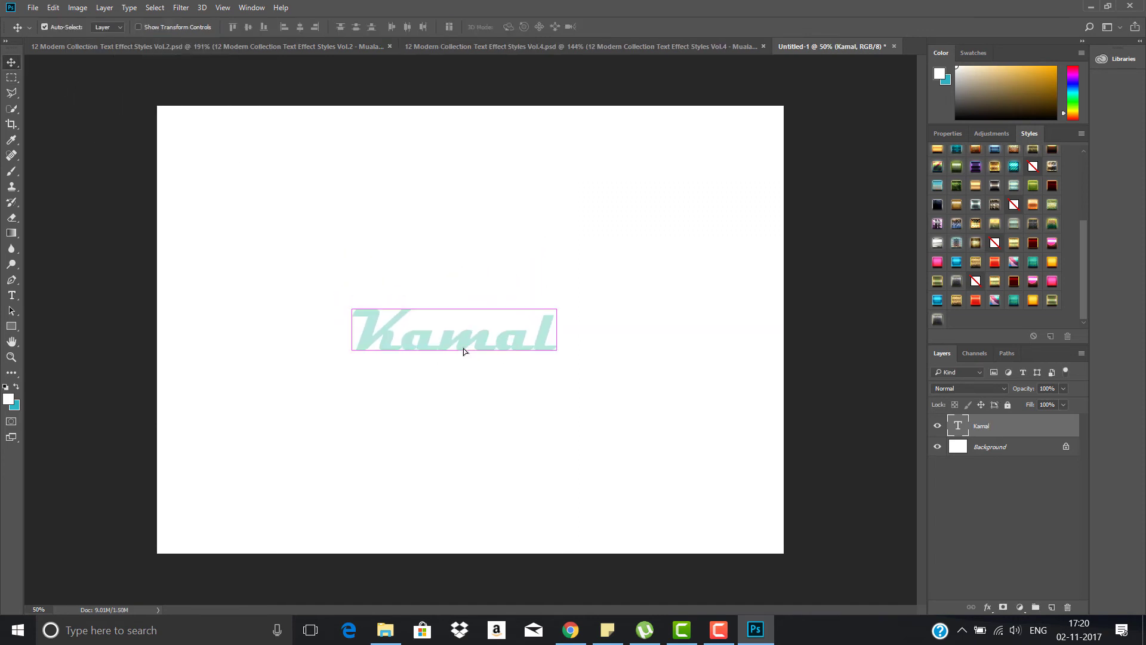
pyautogui.hotkey('ctrl', 't')
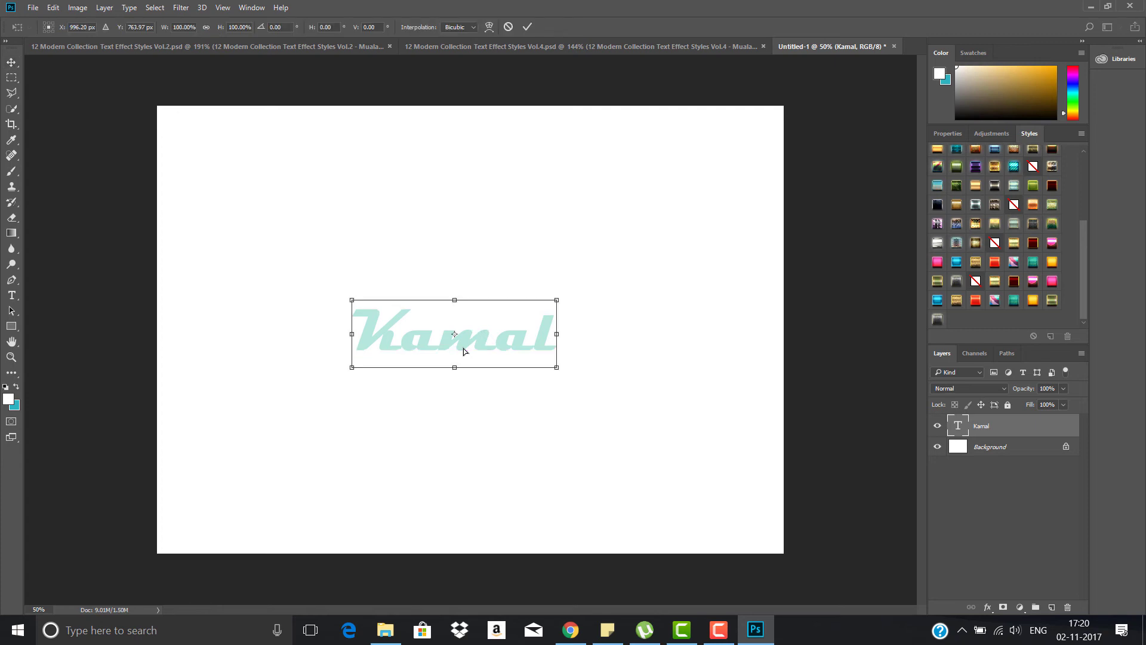
pyautogui.moveTo(561, 370); pyautogui.dragTo(700, 479)
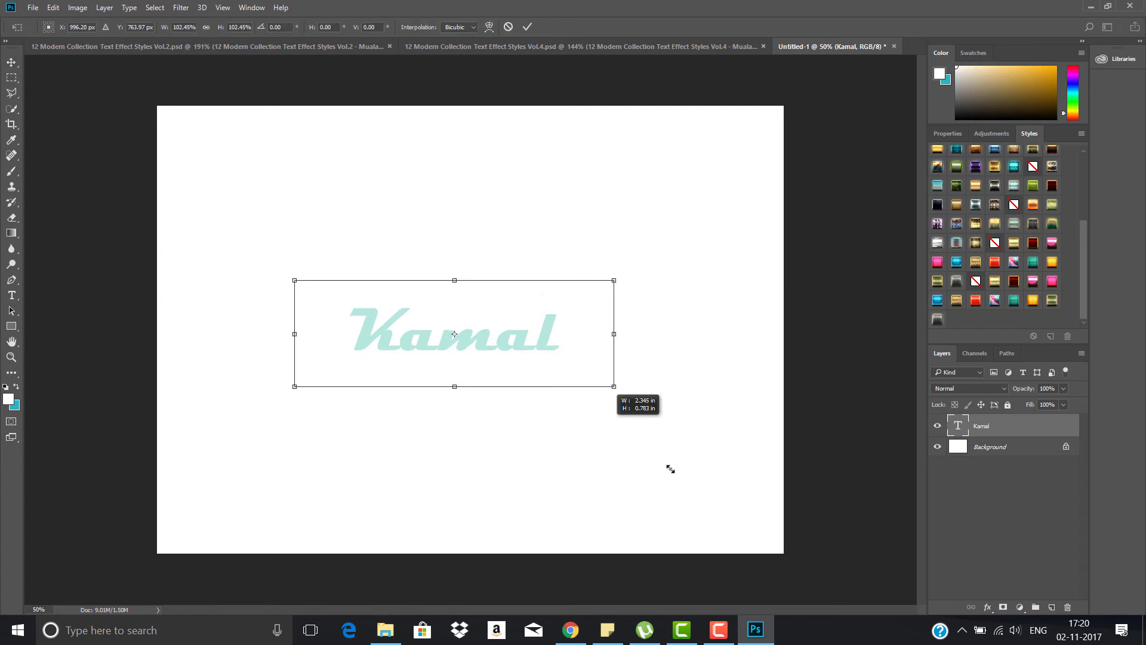
pyautogui.press('Return')
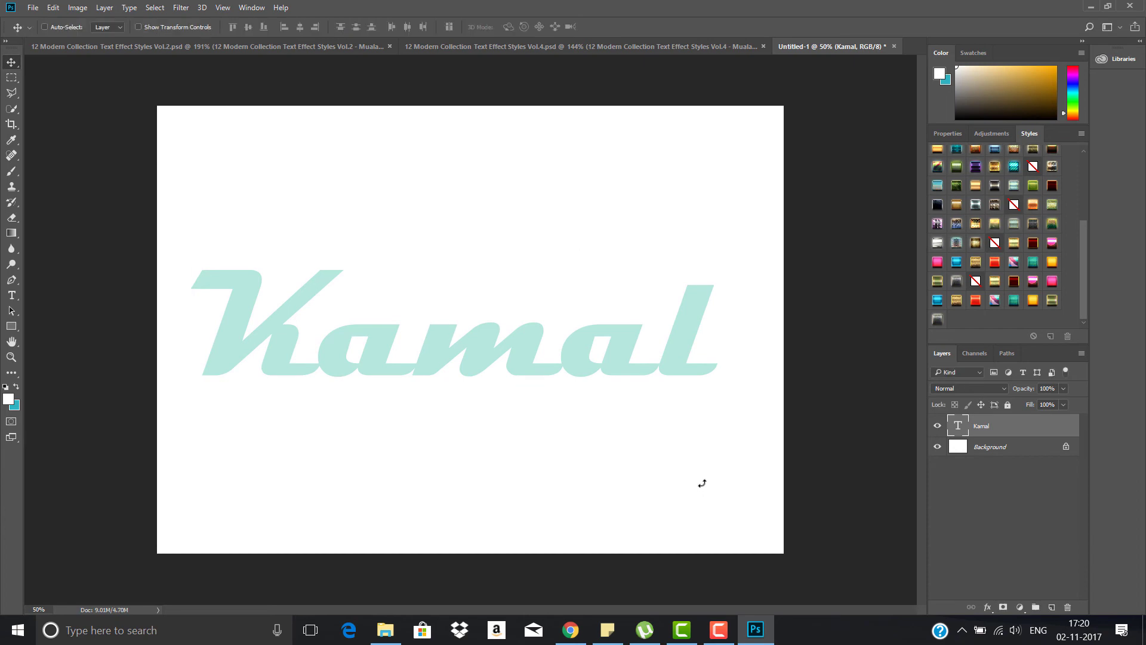
# - Try pink, glossy, red striped, teal and green styles on Kamal, ending with dark metallic mesh
pyautogui.click(1053, 282)
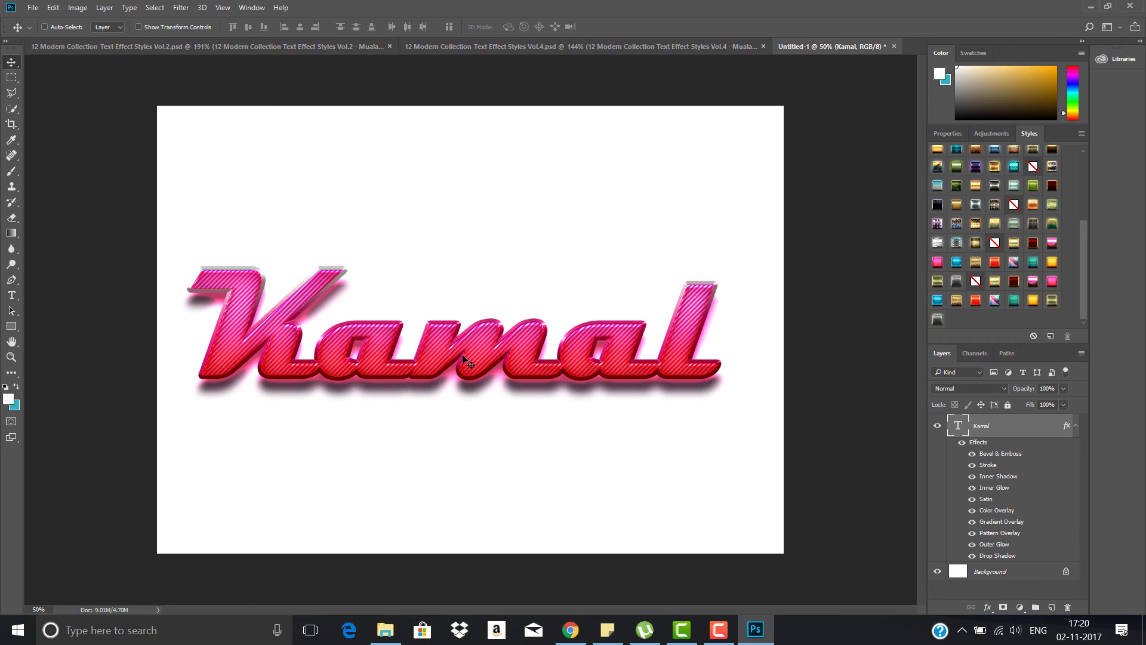
pyautogui.click(995, 301)
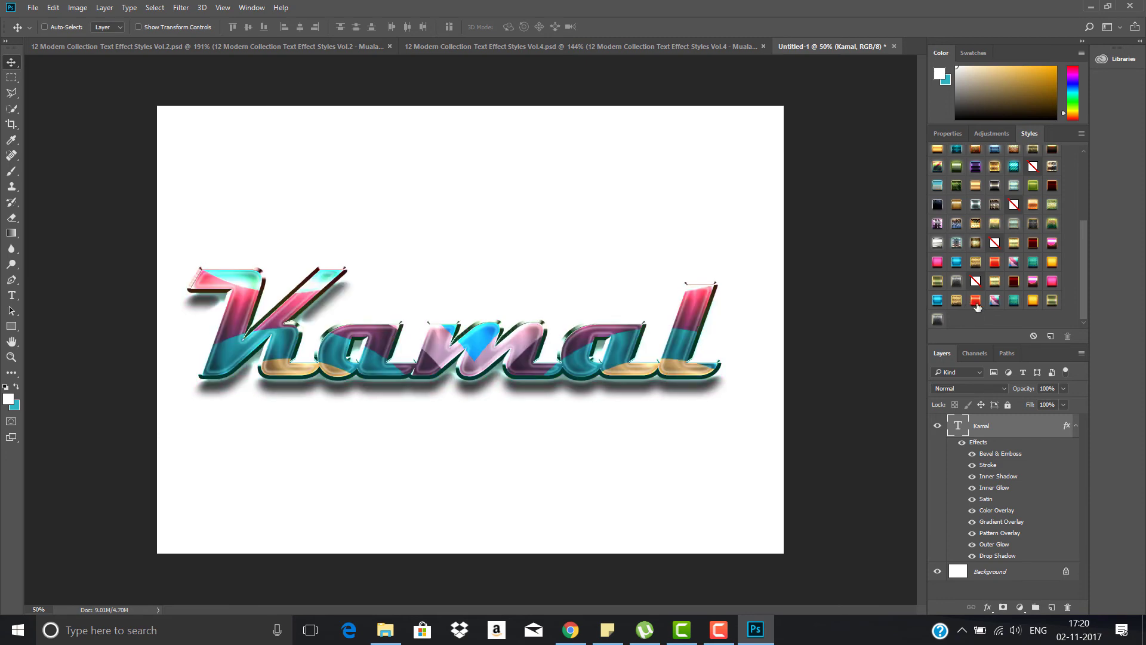
pyautogui.click(977, 302)
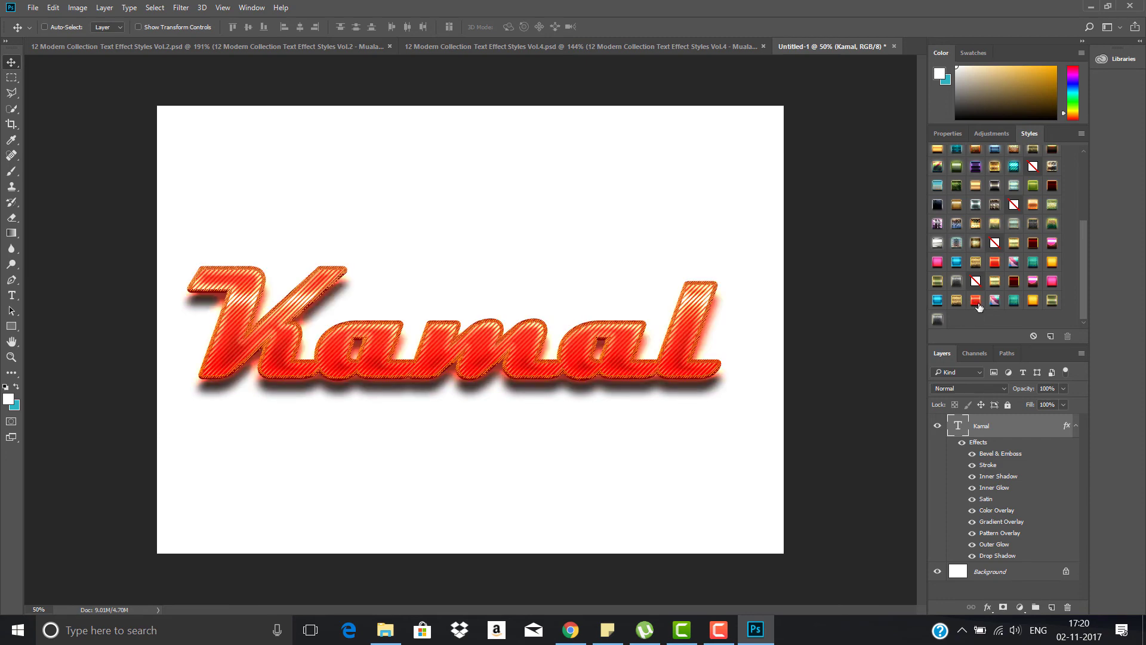
pyautogui.click(1053, 281)
pyautogui.click(1051, 243)
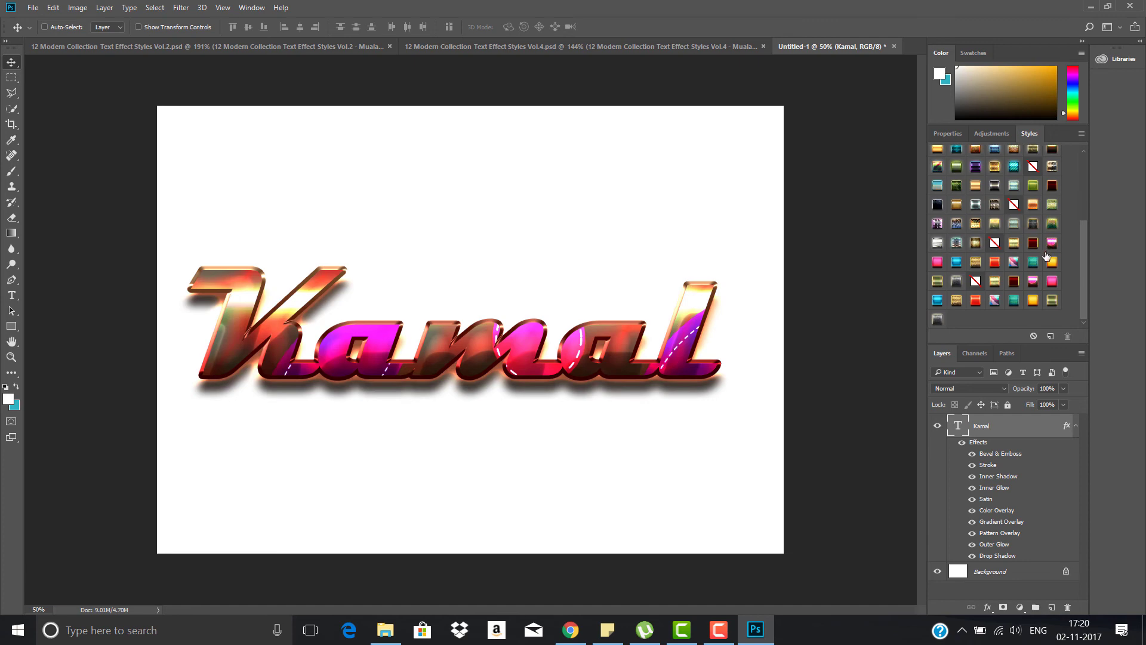
pyautogui.click(1034, 262)
pyautogui.scroll(1, 1035, 265)
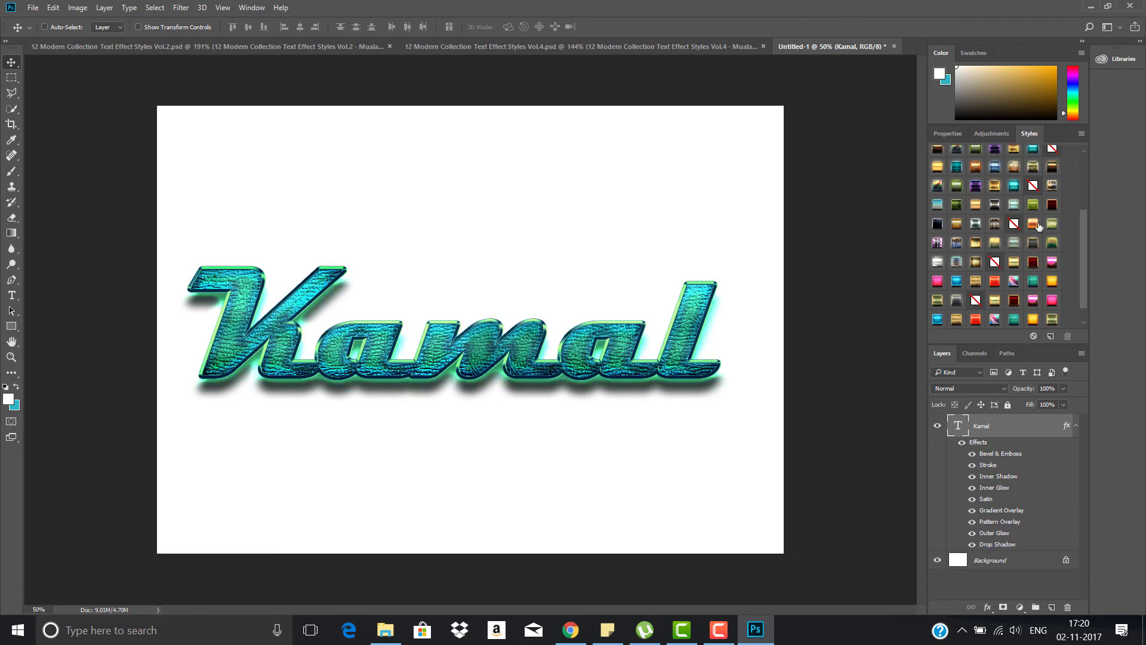
pyautogui.click(1031, 206)
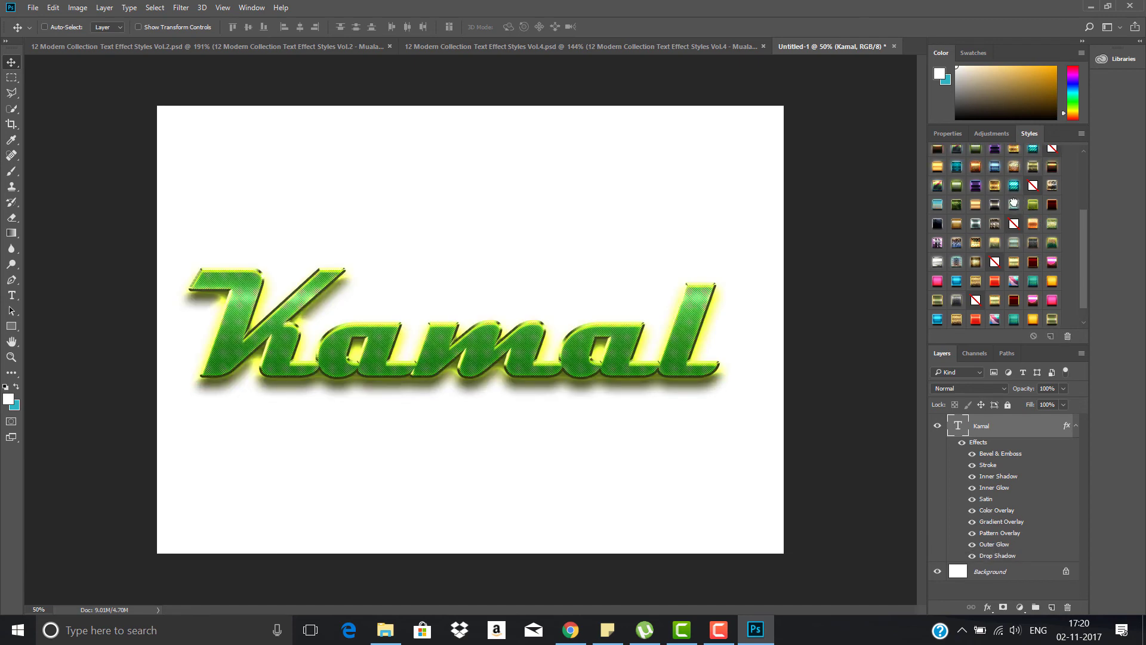
pyautogui.click(1015, 205)
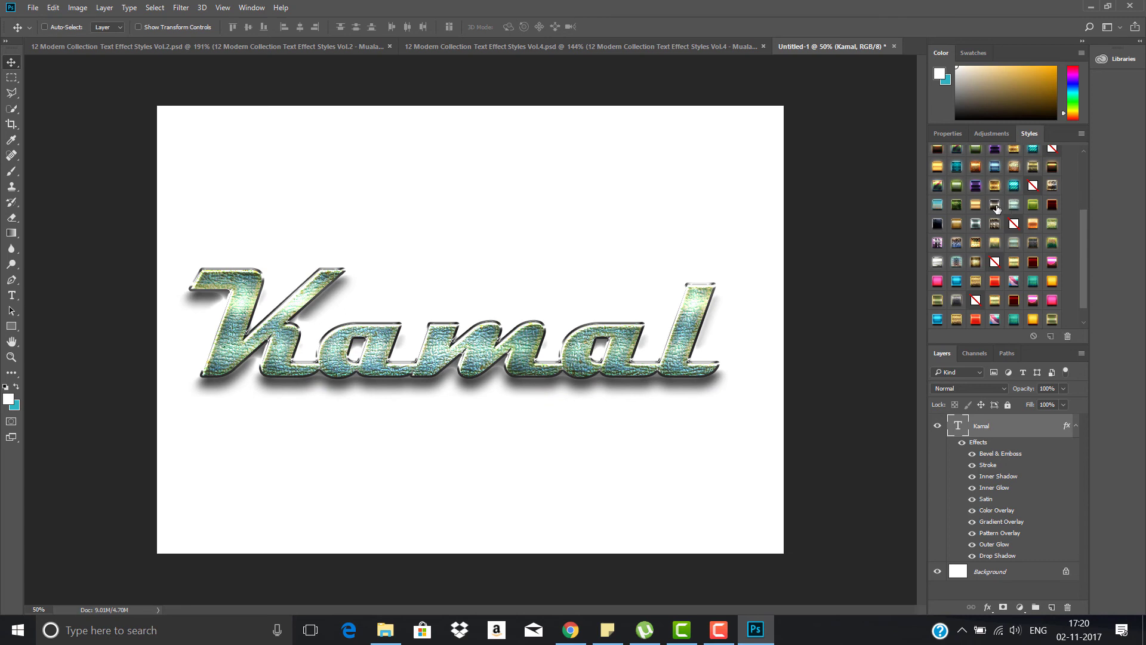
pyautogui.click(995, 205)
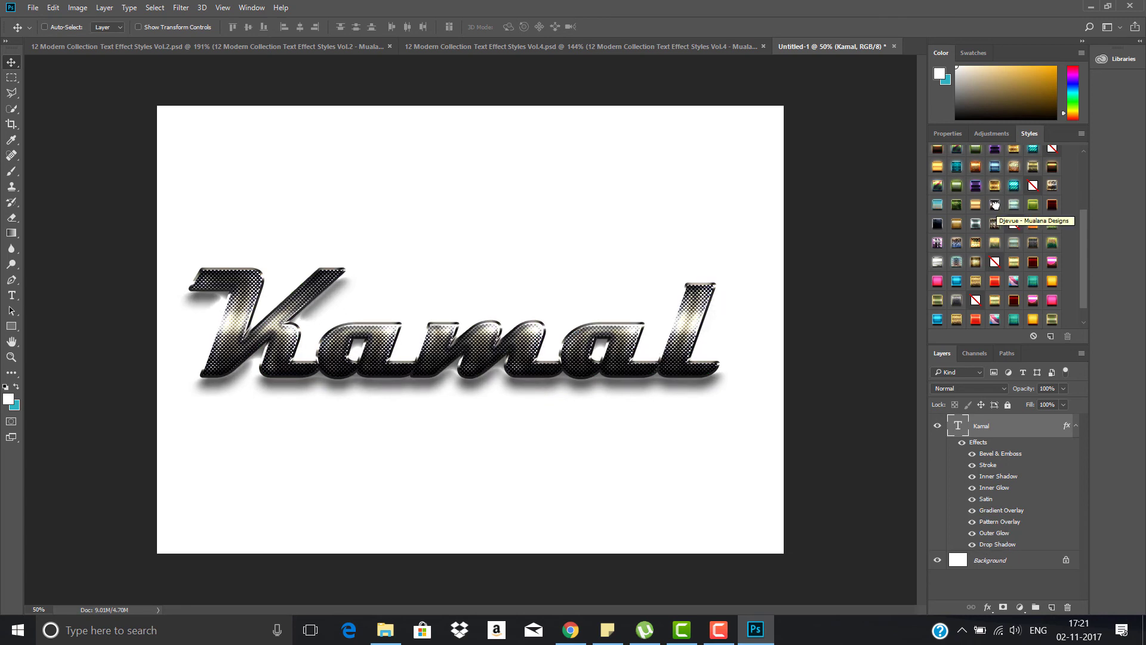